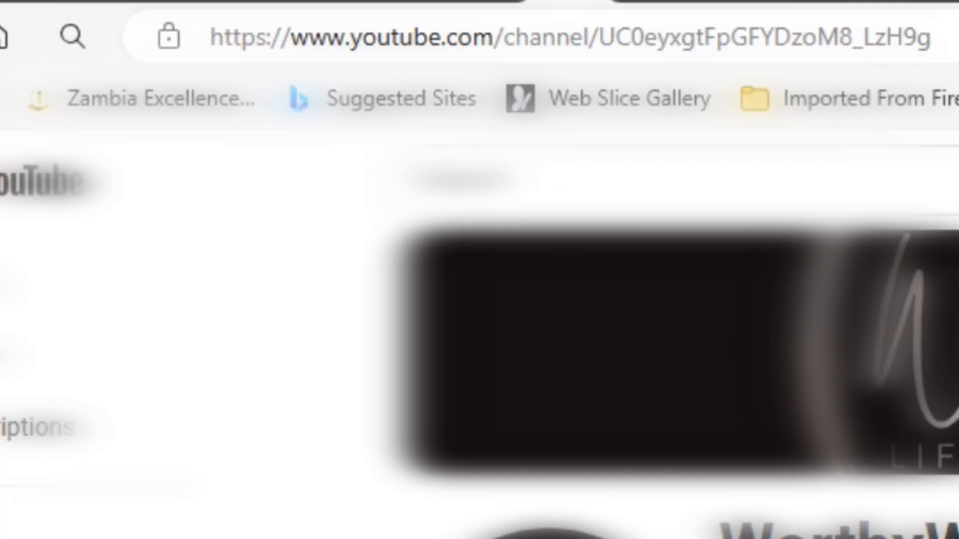
{"action": "left_click_drag", "start_coordinate": [932, 39], "coordinate": [508, 75]}
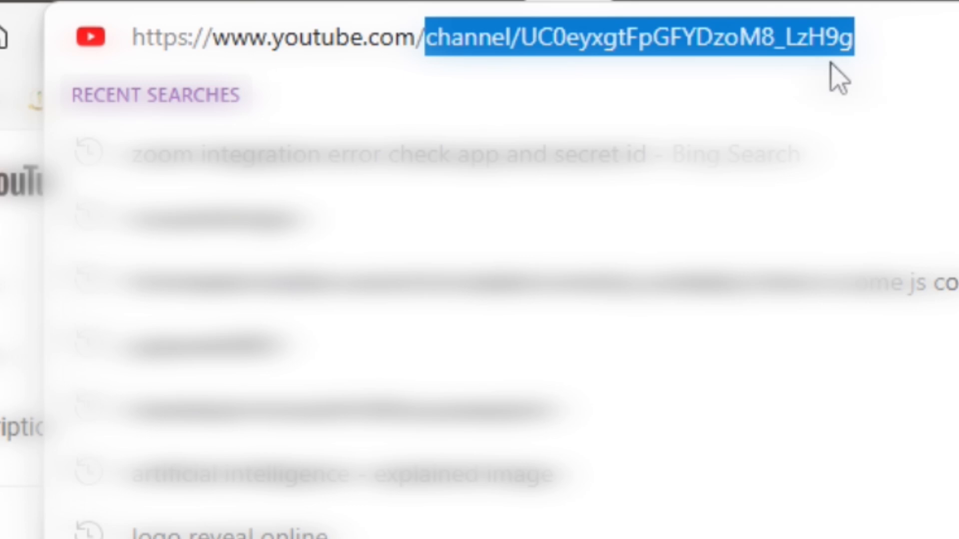
{"action": "type", "text": "Account"}
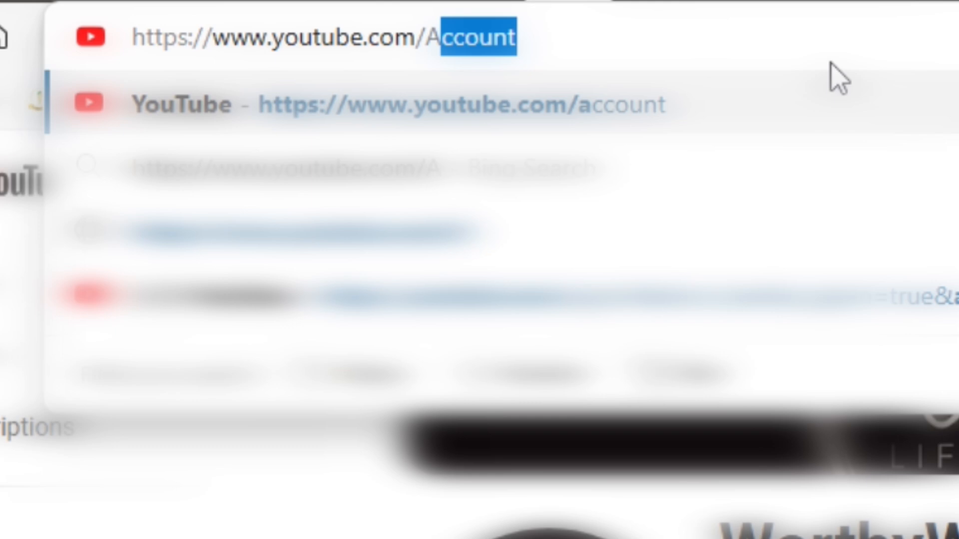
{"action": "left_click", "coordinate": [633, 110]}
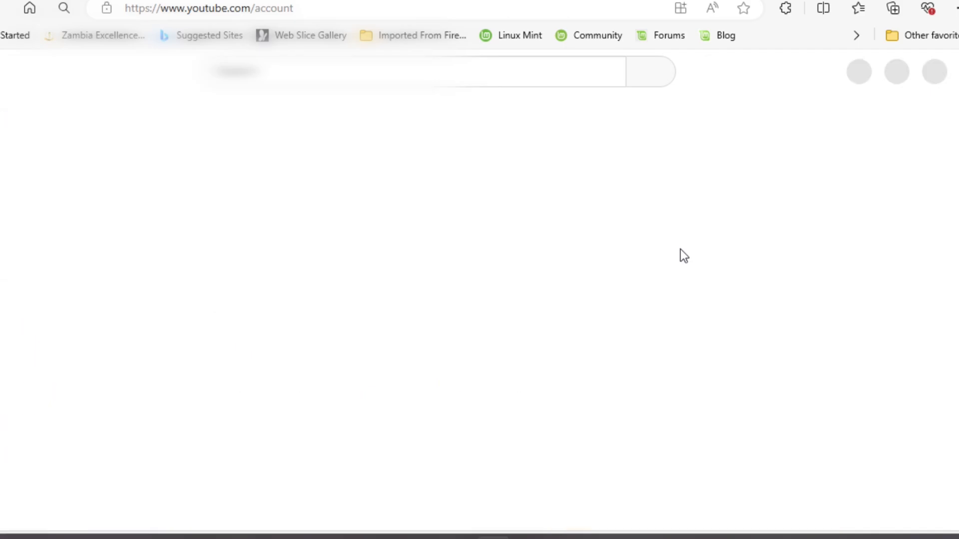
- Start creating a new channel from the account settings
{"action": "scroll", "coordinate": [357, 258], "scroll_direction": "down", "scroll_amount": 3}
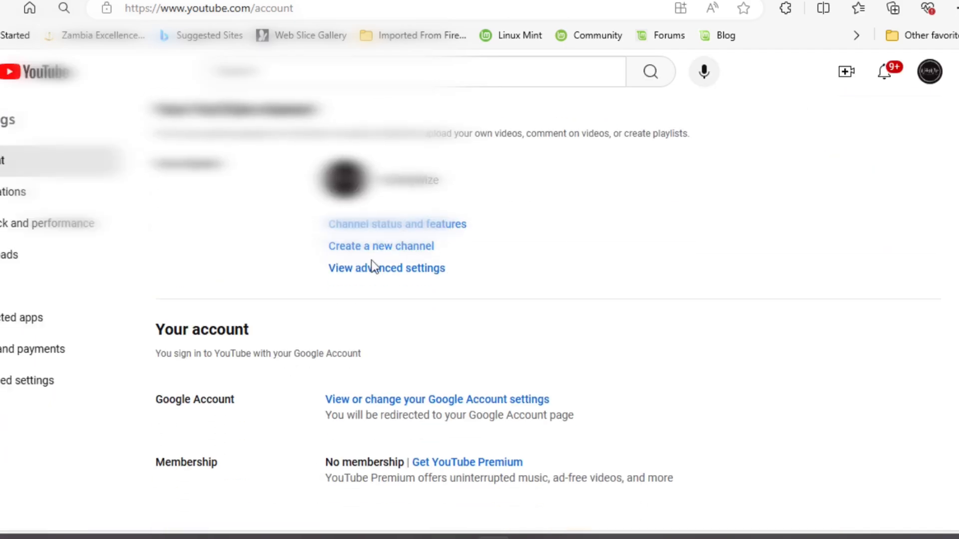
{"action": "scroll", "coordinate": [538, 250], "scroll_direction": "up", "scroll_amount": 2}
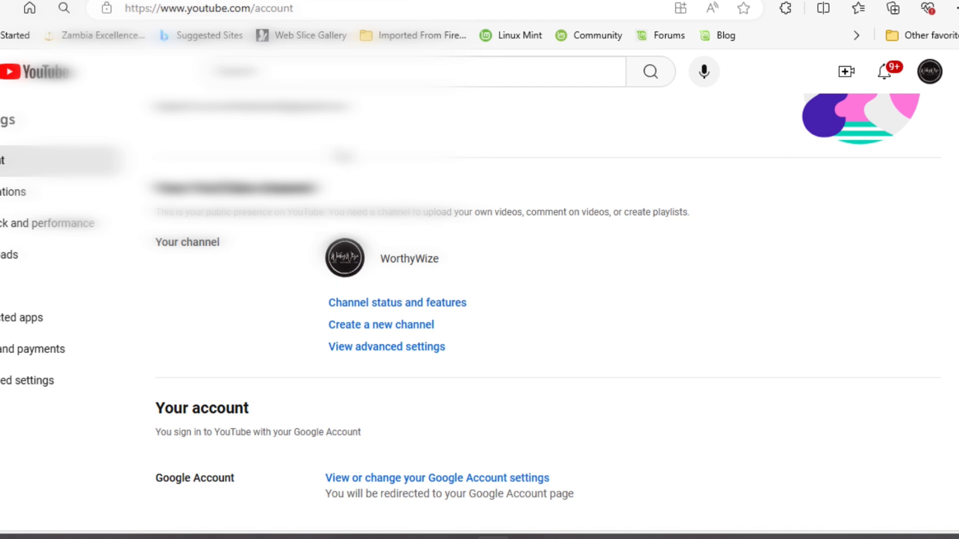
{"action": "scroll", "coordinate": [549, 299], "scroll_direction": "down", "scroll_amount": 2}
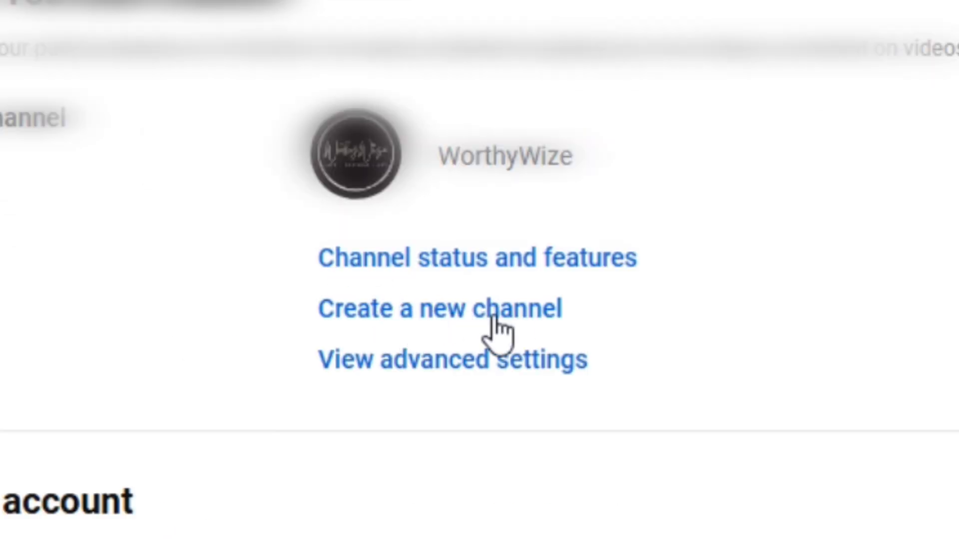
{"action": "left_click", "coordinate": [435, 309]}
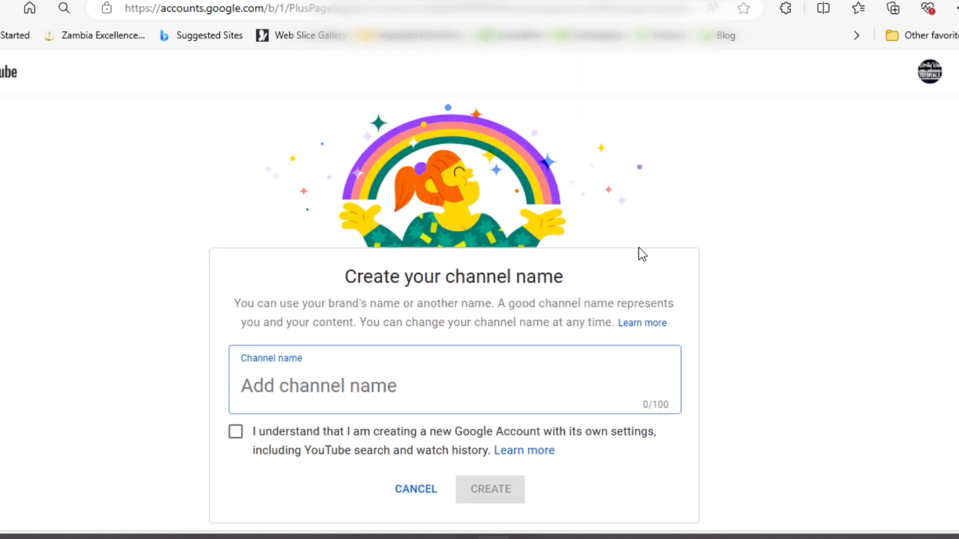
- Name the new channel GOPES Class, acknowledge the new Google Account statement, and create the channel
{"action": "scroll", "coordinate": [444, 306], "scroll_direction": "down", "scroll_amount": 3}
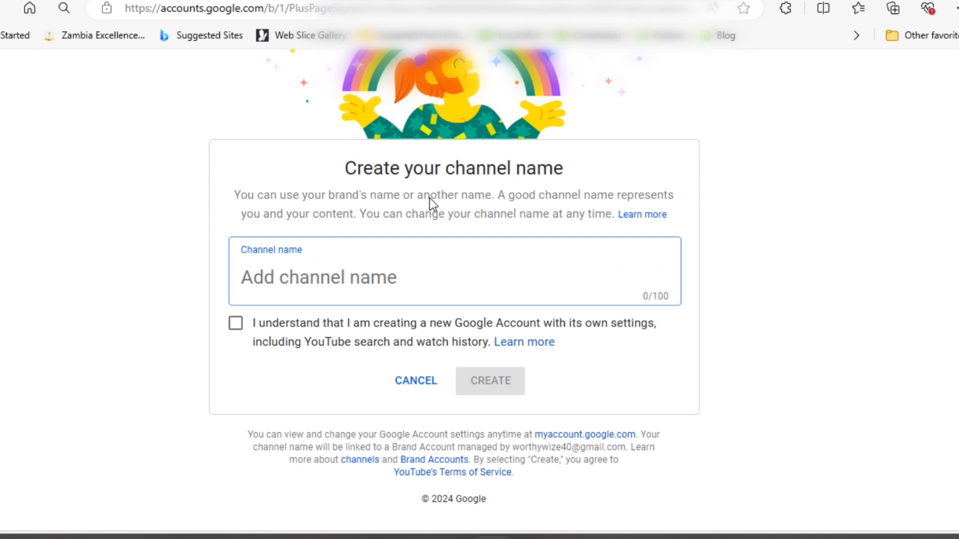
{"action": "scroll", "coordinate": [472, 145], "scroll_direction": "up", "scroll_amount": 3}
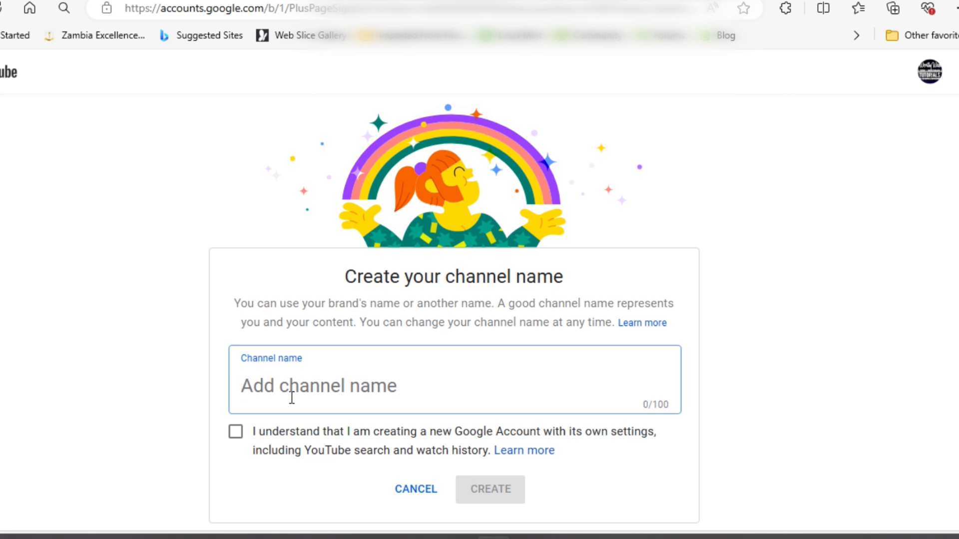
{"action": "type", "text": "GOPES"}
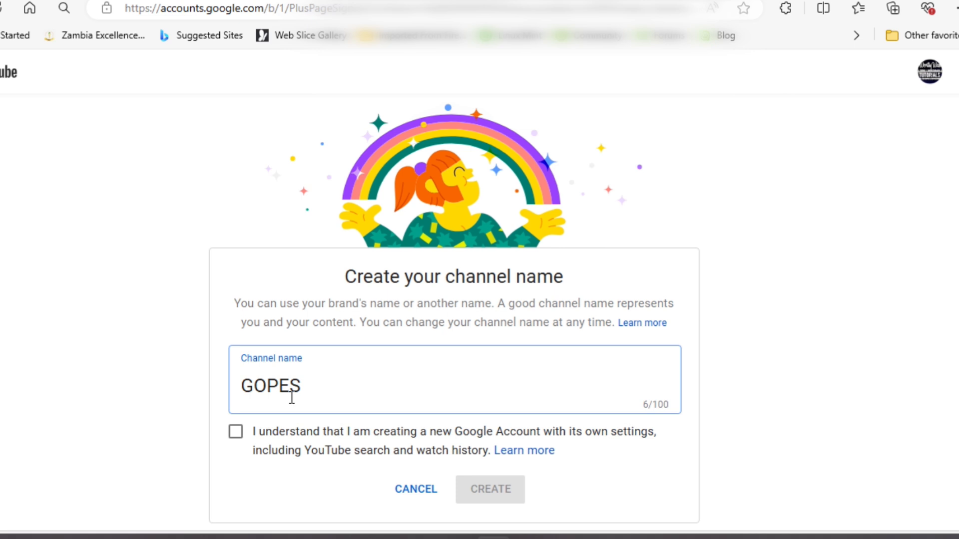
{"action": "type", "text": " Class"}
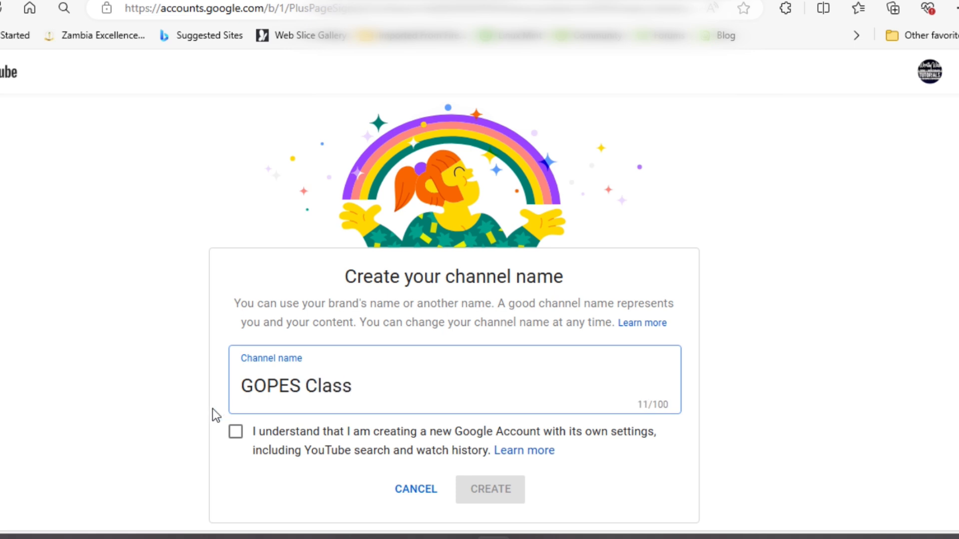
{"action": "left_click", "coordinate": [236, 432]}
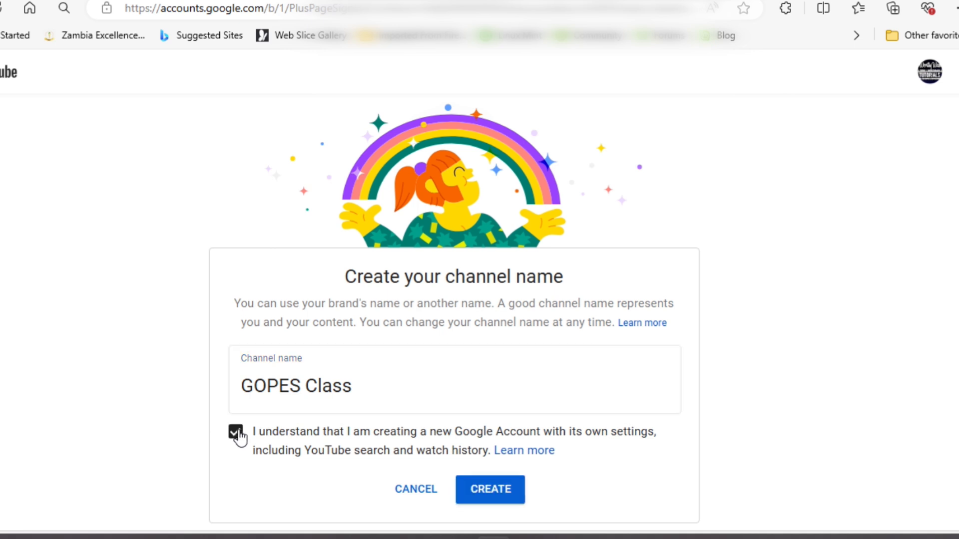
{"action": "left_click", "coordinate": [481, 490]}
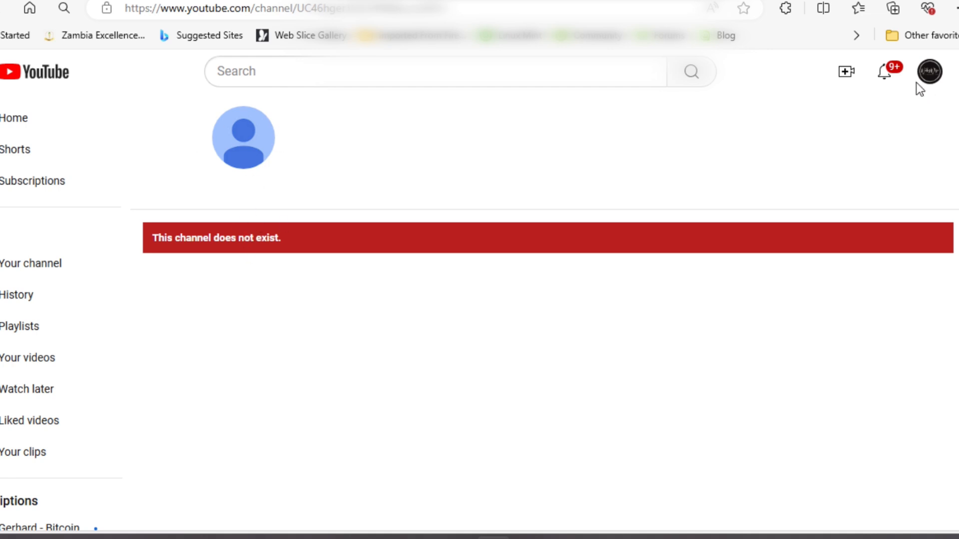
- Switch the active YouTube account to the GOPES Class channel
{"action": "left_click", "coordinate": [929, 73]}
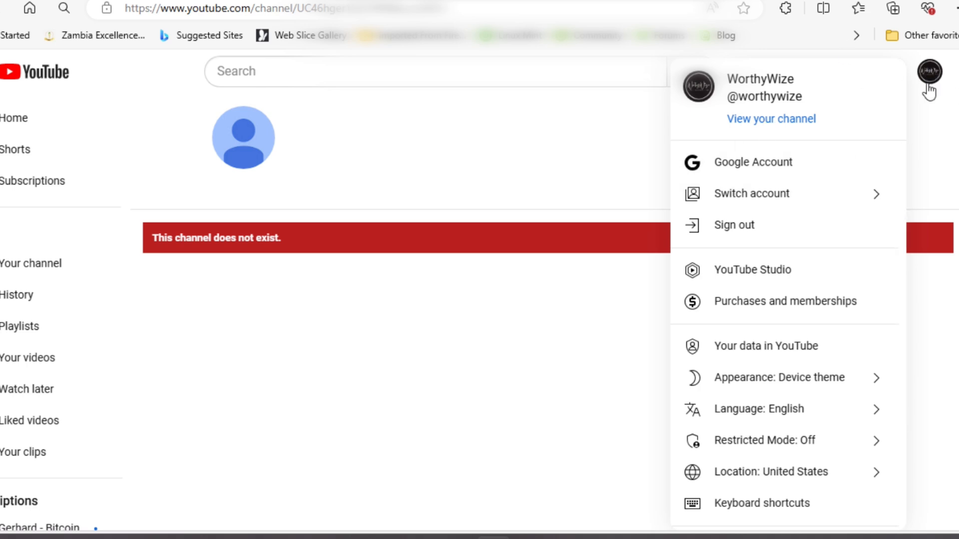
{"action": "left_click", "coordinate": [834, 199]}
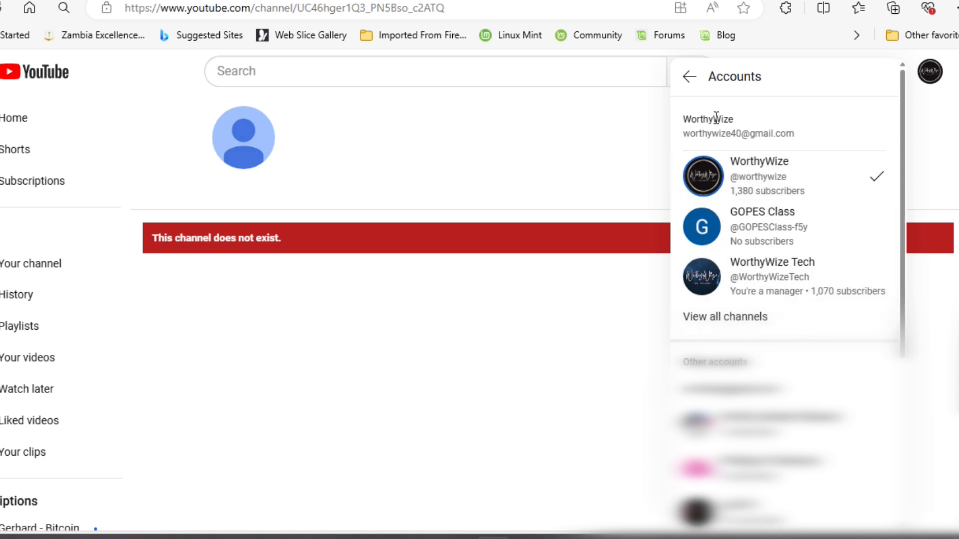
{"action": "left_click", "coordinate": [760, 226]}
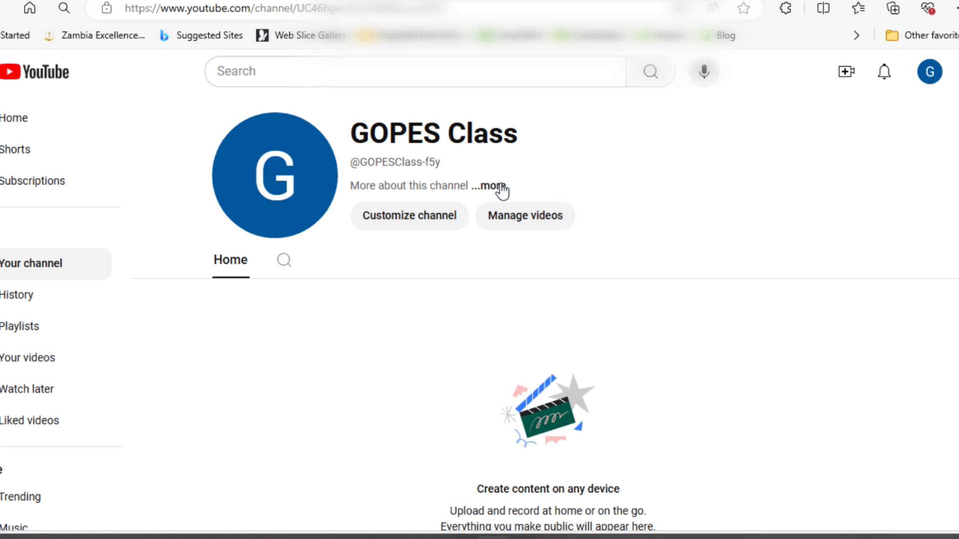
- Open channel customization for GOPES Class in YouTube Studio and review the picture, banner and watermark branding options
{"action": "left_click", "coordinate": [424, 215]}
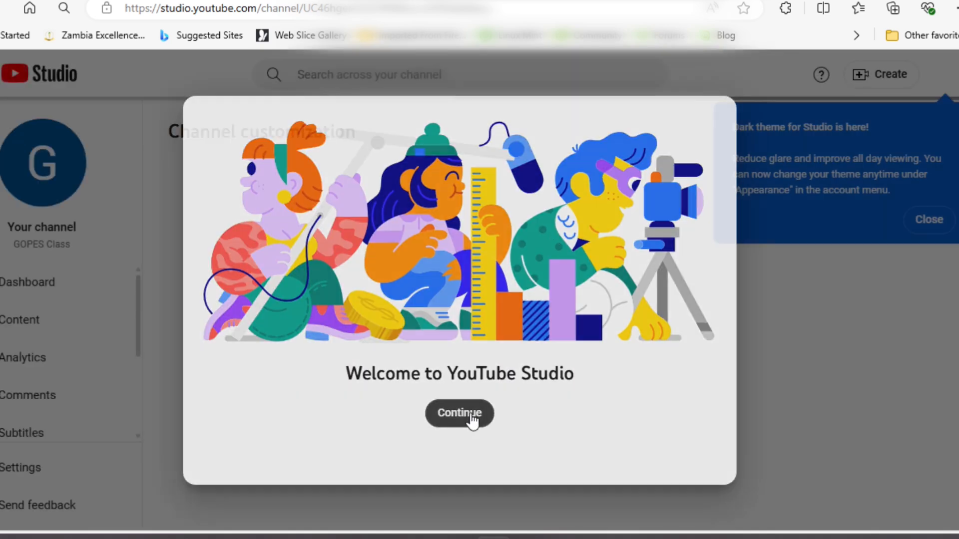
{"action": "left_click", "coordinate": [472, 421]}
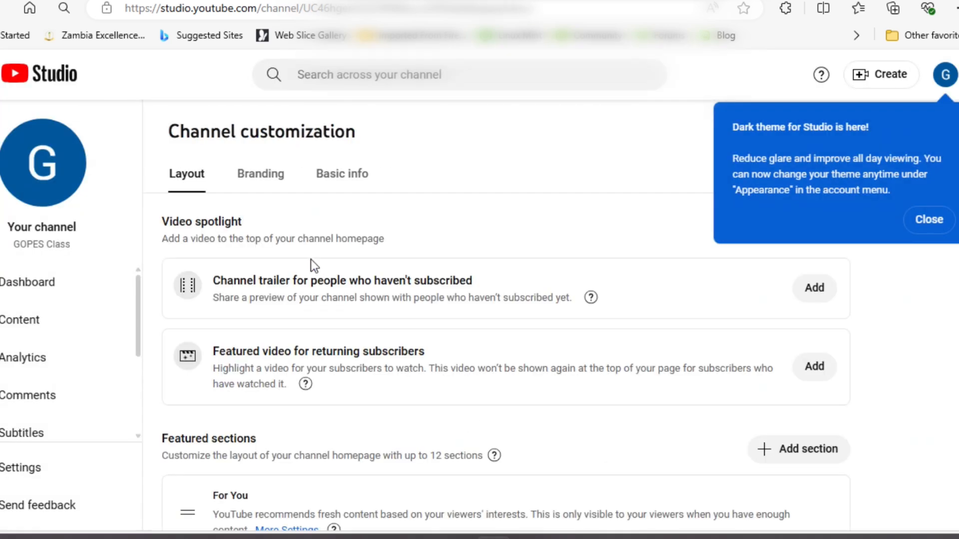
{"action": "left_click", "coordinate": [265, 180]}
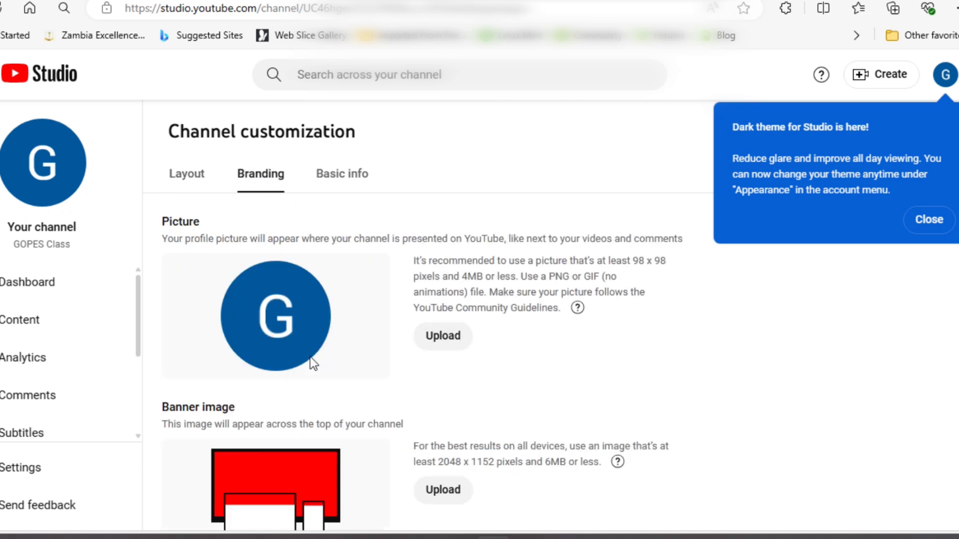
{"action": "scroll", "coordinate": [465, 399], "scroll_direction": "down", "scroll_amount": 5}
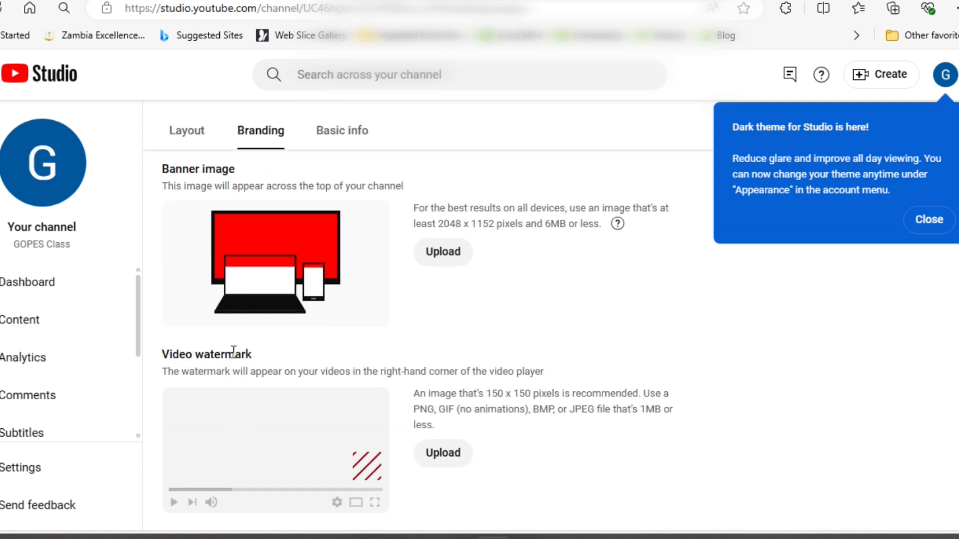
{"action": "scroll", "coordinate": [493, 313], "scroll_direction": "up", "scroll_amount": 5}
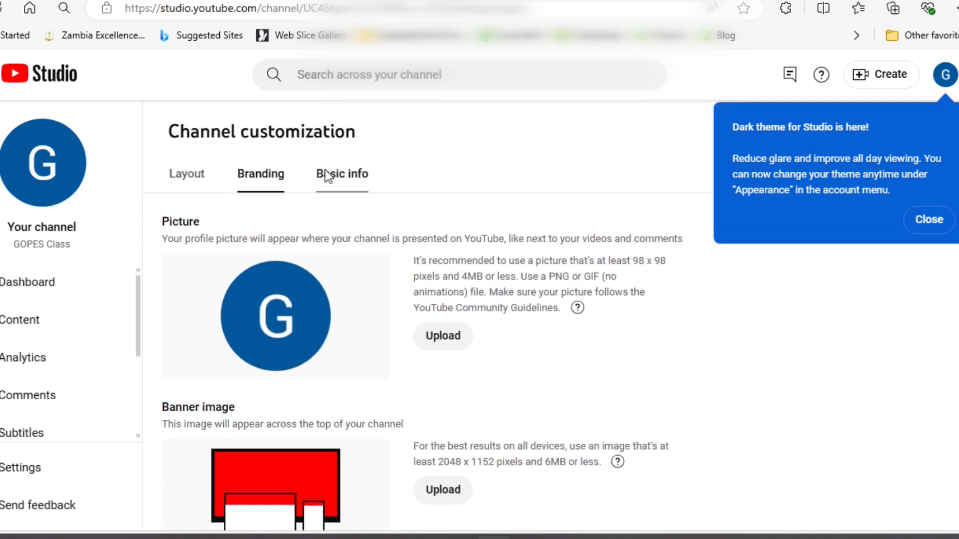
{"action": "left_click", "coordinate": [328, 173]}
{"action": "left_click", "coordinate": [278, 413]}
{"action": "left_click_drag", "start_coordinate": [278, 413], "coordinate": [255, 419]}
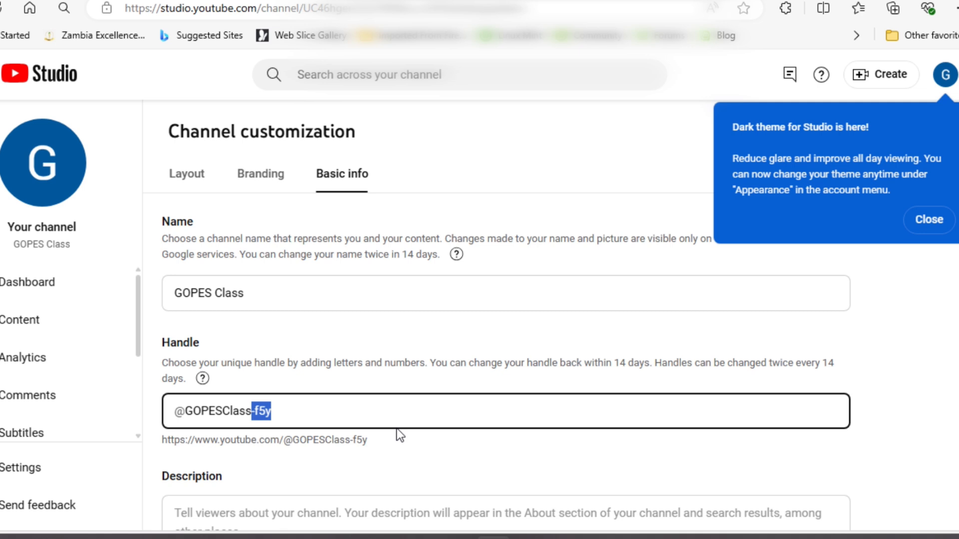
{"action": "key", "text": "BackSpace"}
{"action": "left_click", "coordinate": [305, 475]}
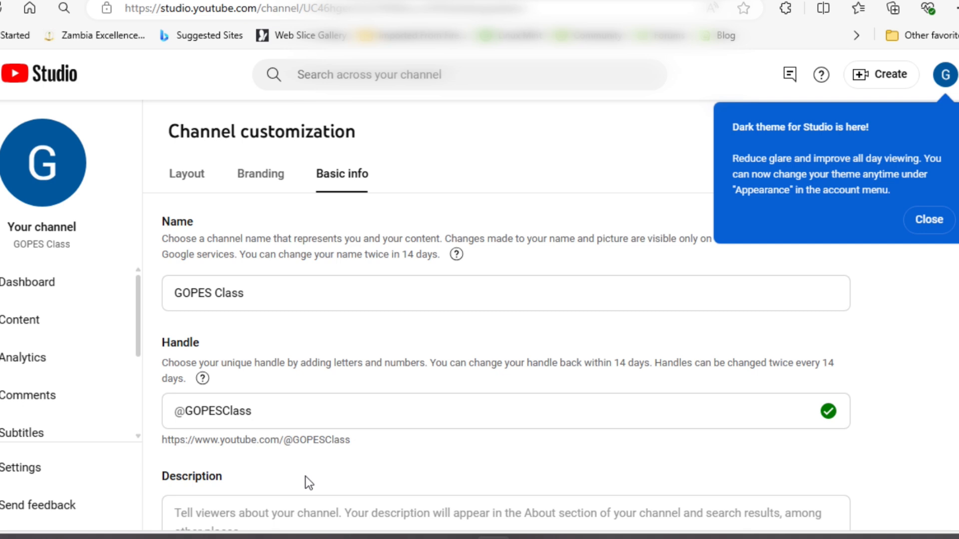
{"action": "scroll", "coordinate": [305, 477], "scroll_direction": "down", "scroll_amount": 3}
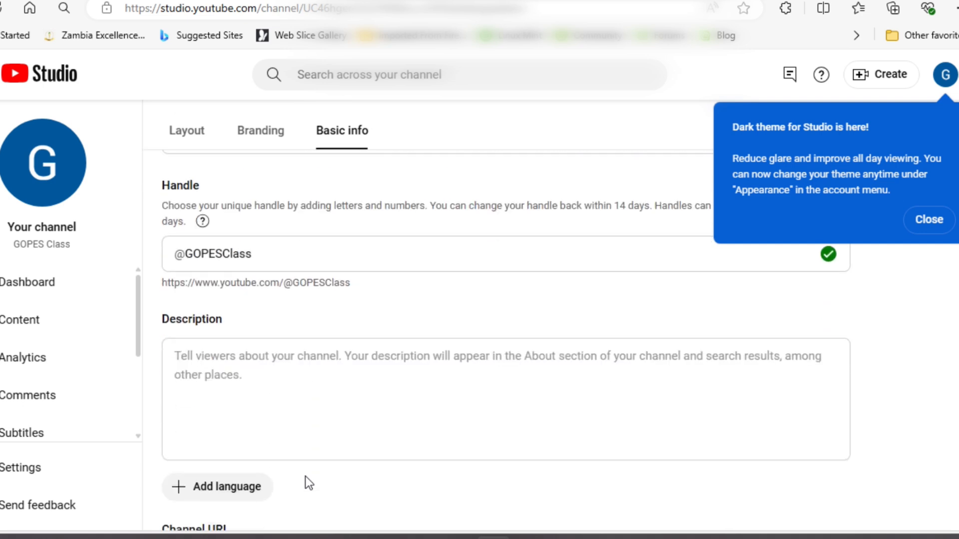
{"action": "left_click", "coordinate": [271, 375]}
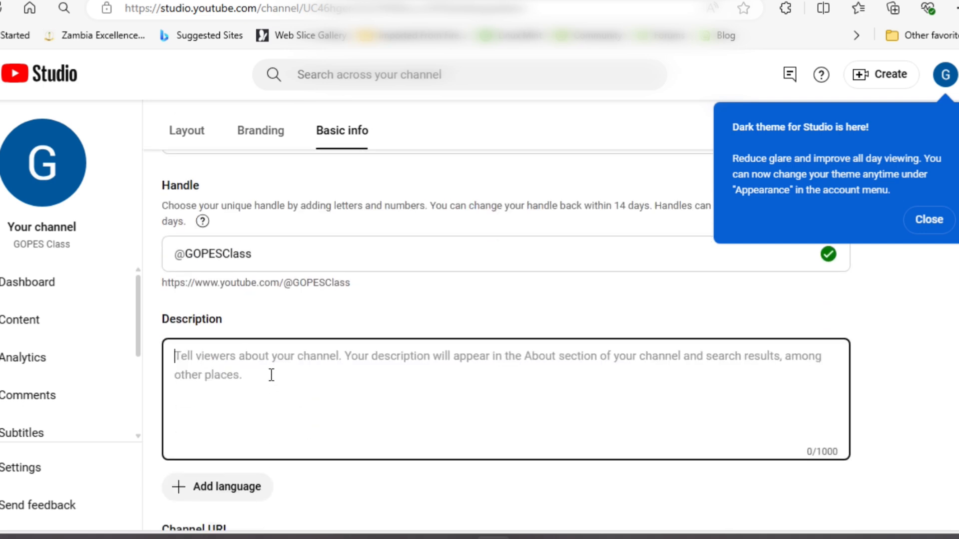
{"action": "scroll", "coordinate": [272, 375], "scroll_direction": "down", "scroll_amount": 3}
{"action": "scroll", "coordinate": [270, 359], "scroll_direction": "up", "scroll_amount": 2}
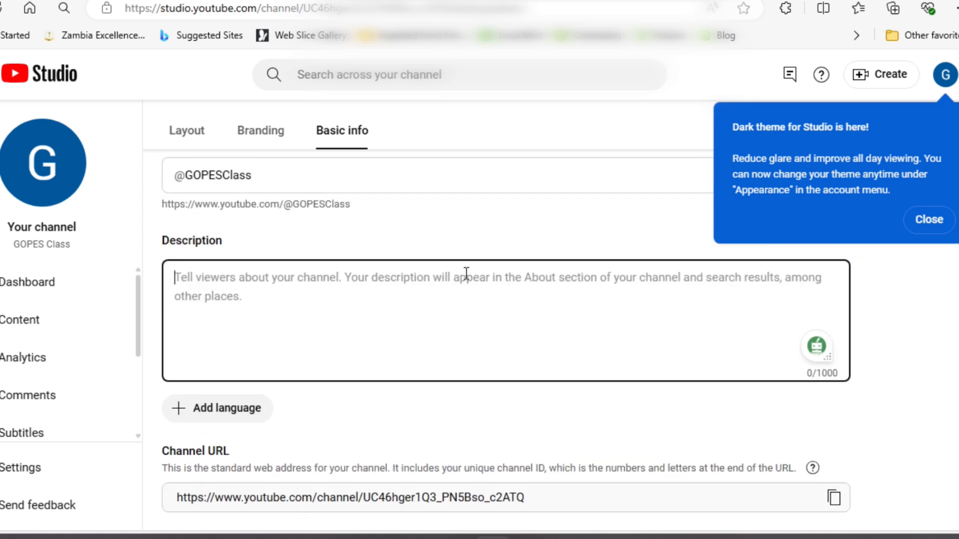
{"action": "scroll", "coordinate": [344, 345], "scroll_direction": "down", "scroll_amount": 1}
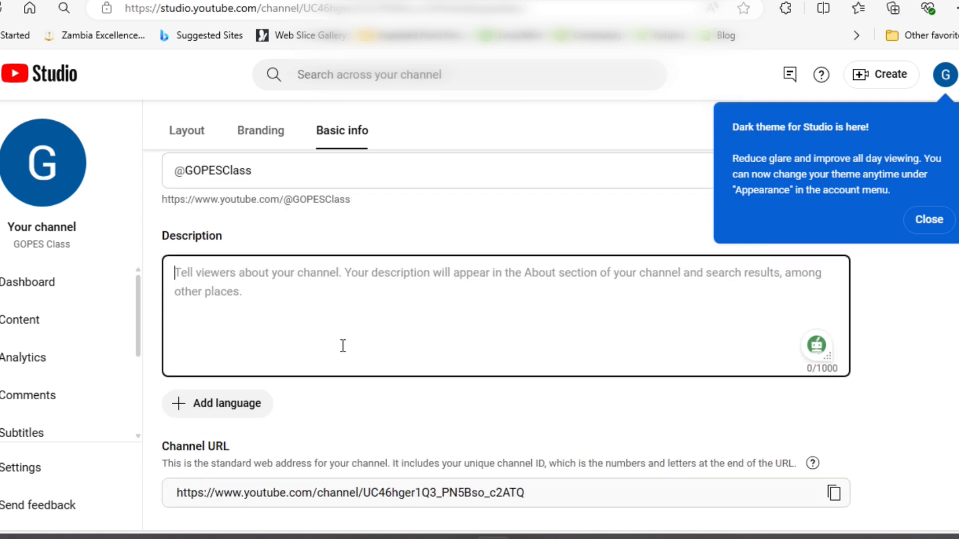
{"action": "scroll", "coordinate": [343, 345], "scroll_direction": "down", "scroll_amount": 3}
{"action": "left_click", "coordinate": [216, 253]}
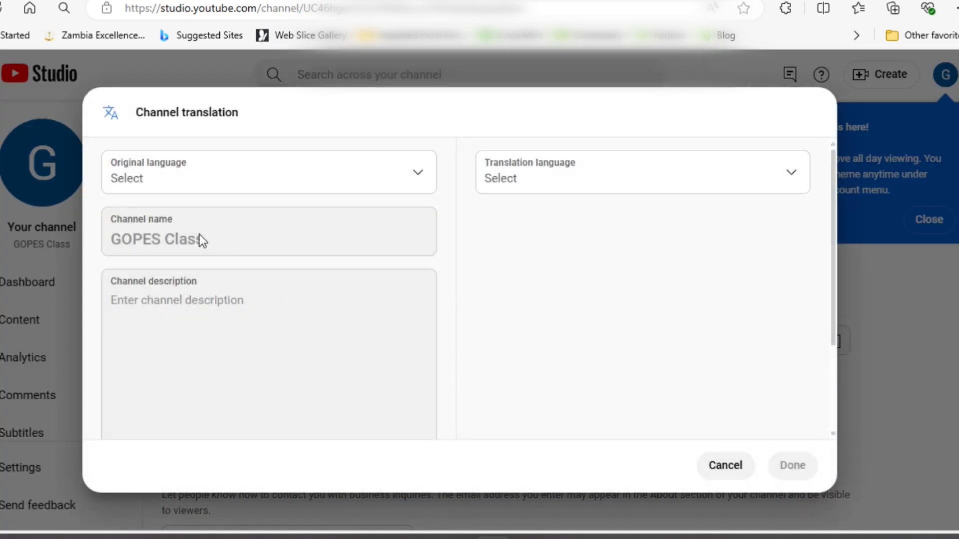
{"action": "left_click", "coordinate": [199, 182]}
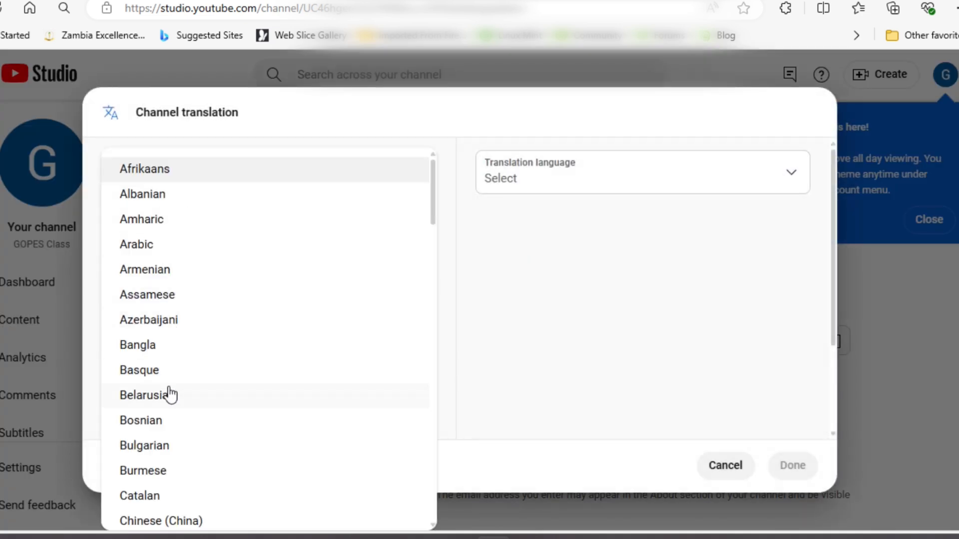
{"action": "scroll", "coordinate": [169, 407], "scroll_direction": "down", "scroll_amount": 5}
{"action": "left_click", "coordinate": [137, 388]}
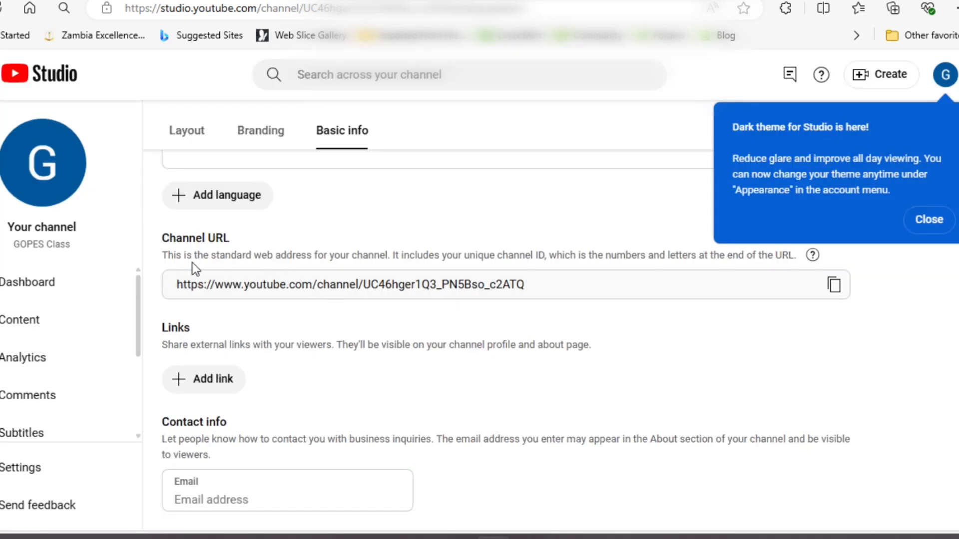
{"action": "scroll", "coordinate": [396, 221], "scroll_direction": "up", "scroll_amount": 10}
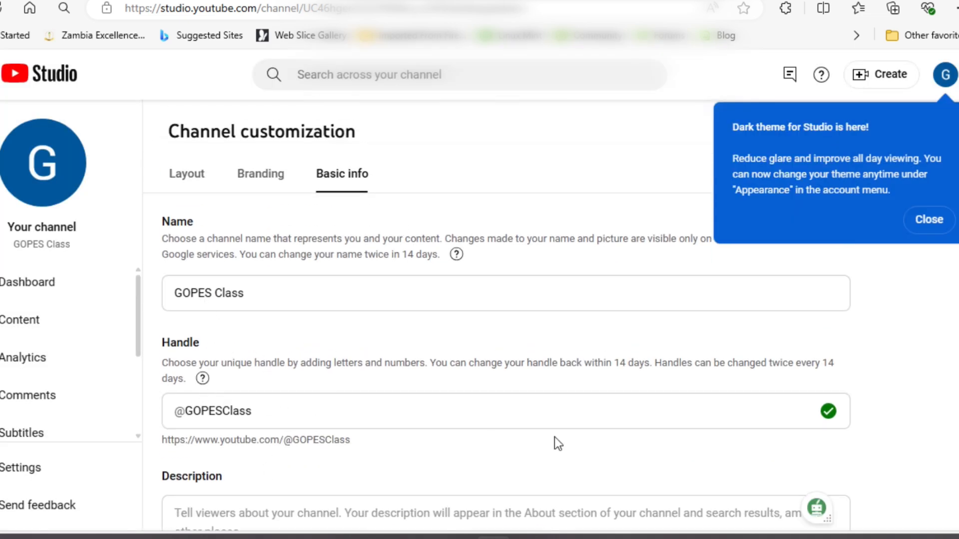
{"action": "scroll", "coordinate": [558, 444], "scroll_direction": "down", "scroll_amount": 10}
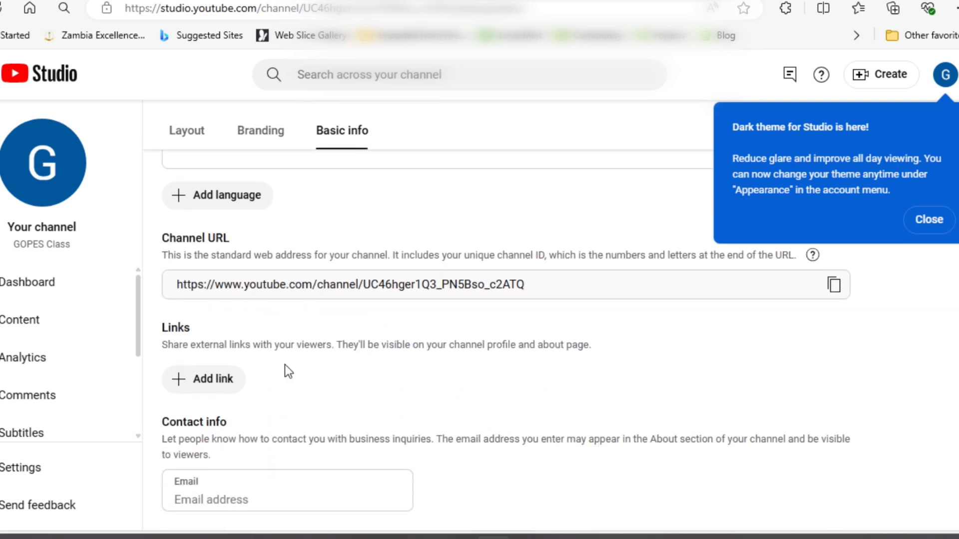
{"action": "left_click", "coordinate": [209, 378]}
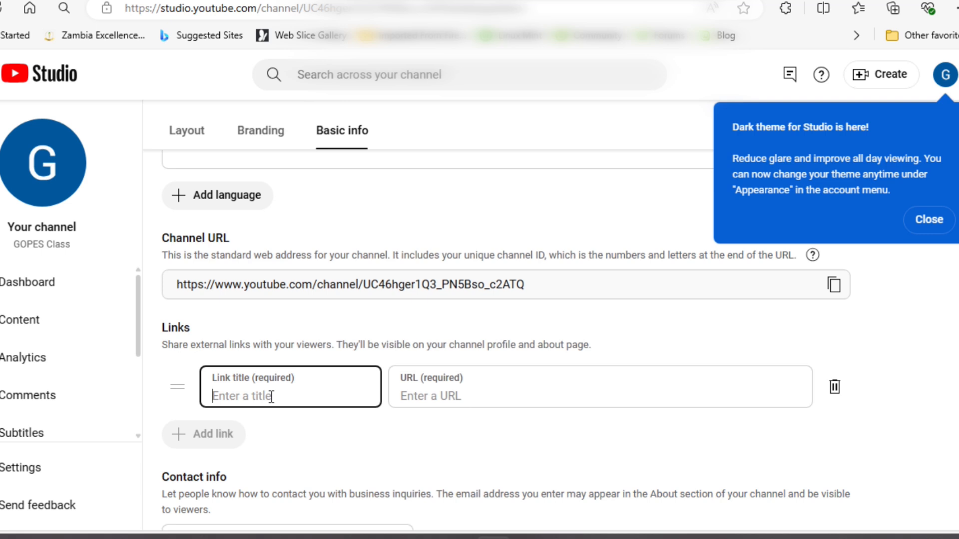
{"action": "type", "text": "Er"}
{"action": "key", "text": "BackSpace"}
{"action": "key", "text": "BackSpace"}
{"action": "type", "text": "Website"}
{"action": "key", "text": "Tab"}
{"action": "type", "text": "http"}
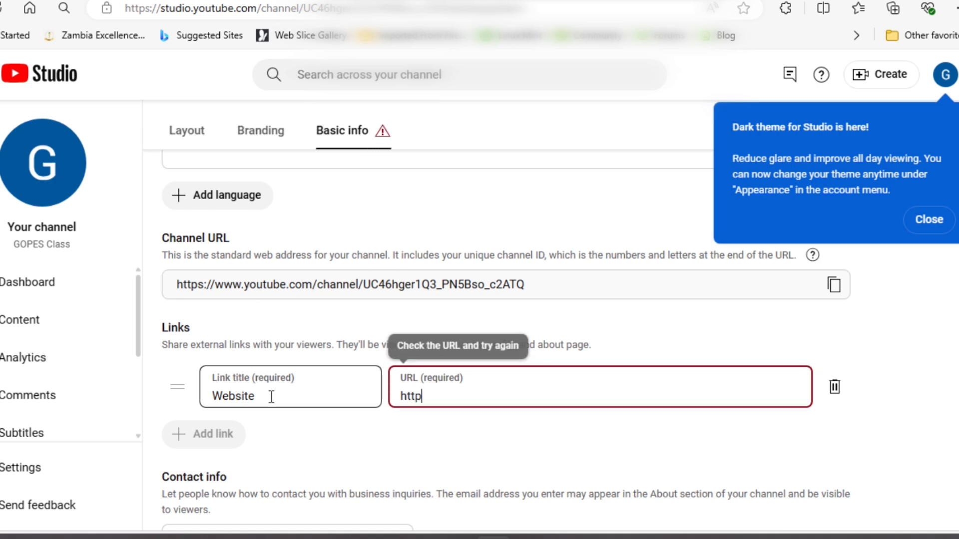
{"action": "type", "text": ":..;"}
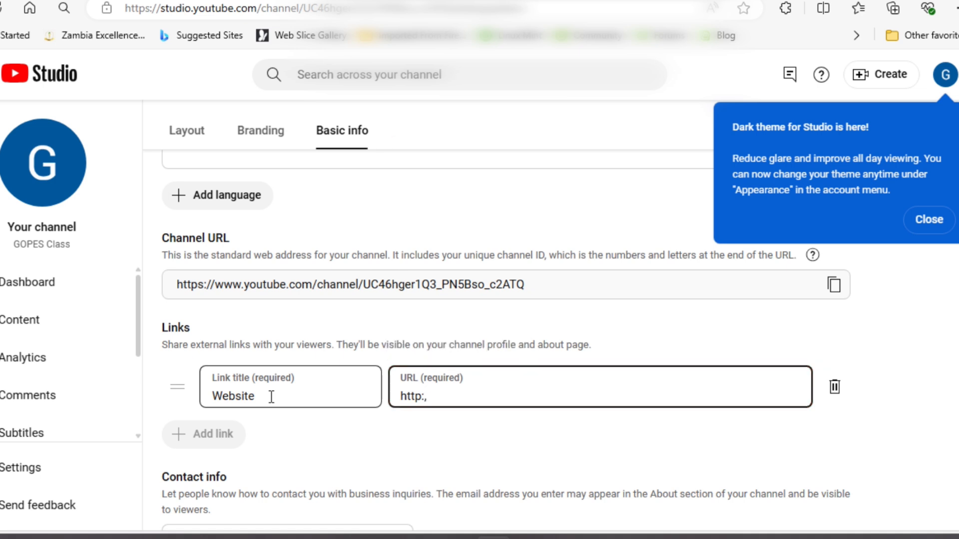
{"action": "key", "text": "BackSpace"}
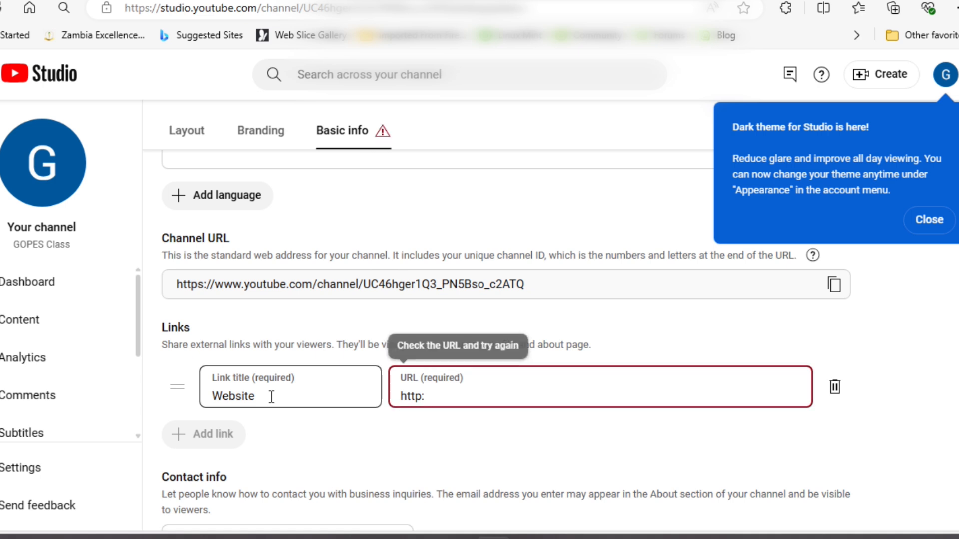
{"action": "type", "text": "//www.gopesclass.com"}
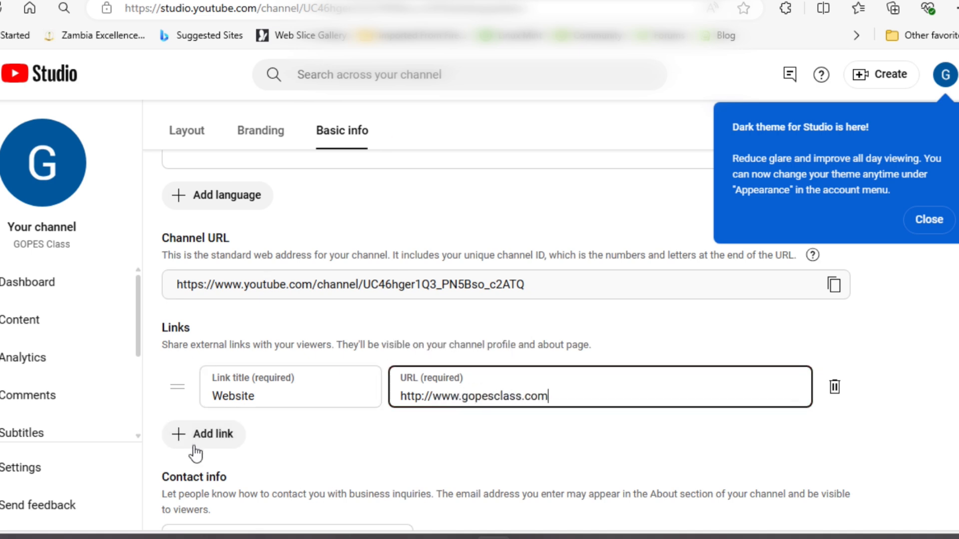
{"action": "left_click", "coordinate": [194, 443]}
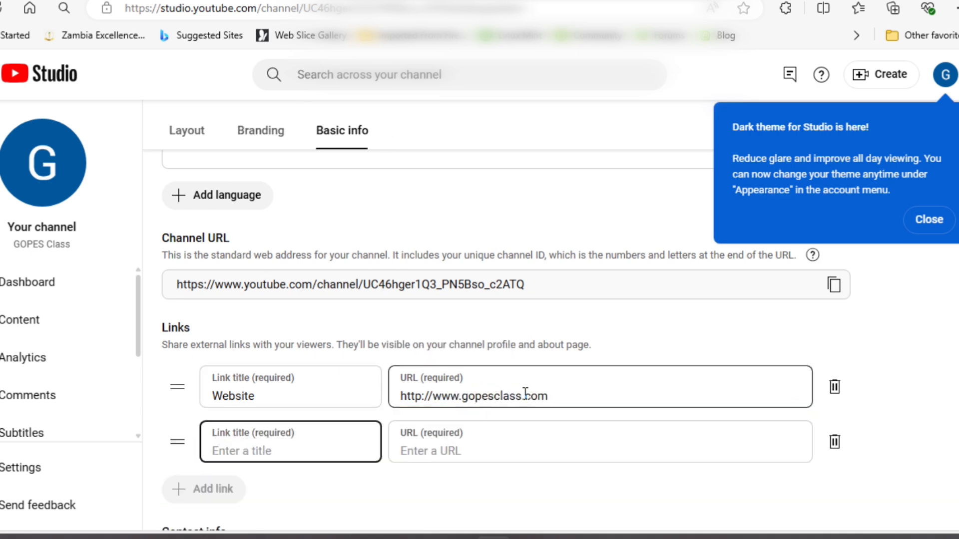
{"action": "left_click", "coordinate": [557, 396]}
{"action": "left_click_drag", "start_coordinate": [558, 396], "coordinate": [384, 401]}
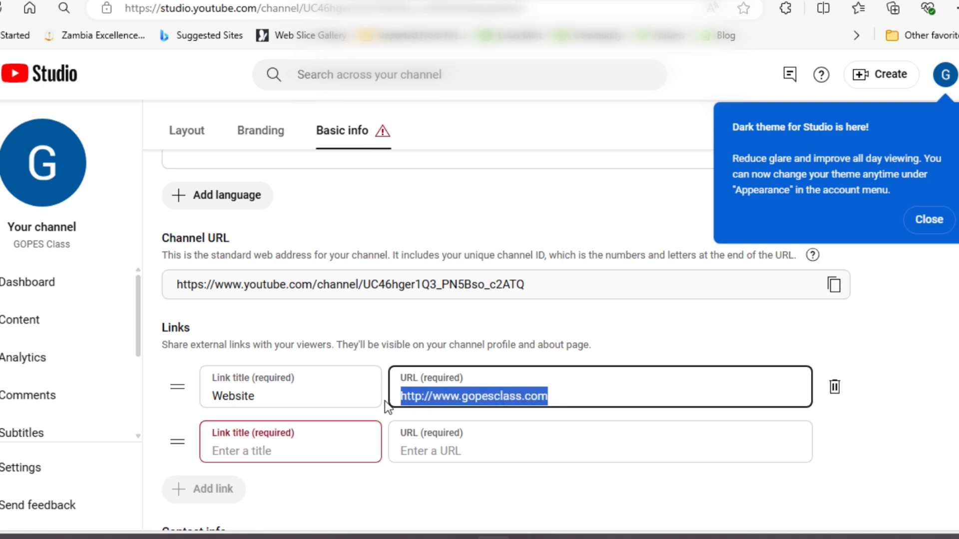
{"action": "left_click", "coordinate": [422, 398]}
{"action": "type", "text": "s"}
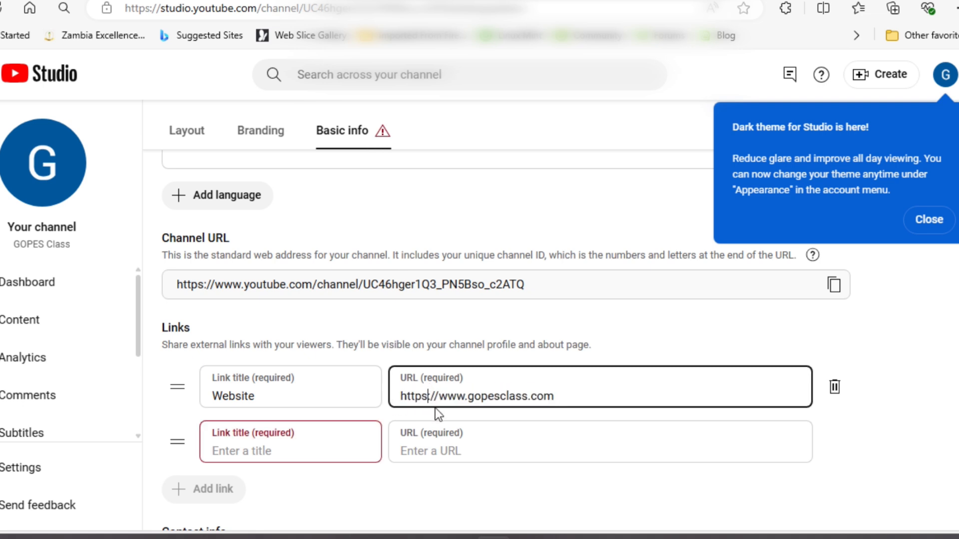
{"action": "left_click_drag", "start_coordinate": [557, 396], "coordinate": [351, 405]}
{"action": "key", "text": "ctrl+c"}
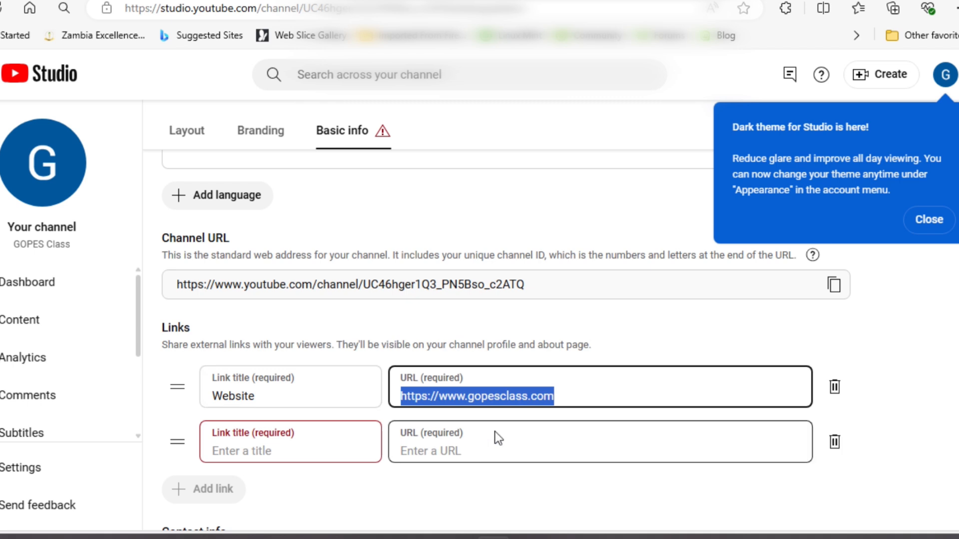
{"action": "left_click", "coordinate": [313, 452]}
{"action": "type", "text": "Facebook"}
{"action": "key", "text": "Tab"}
{"action": "key", "text": "ctrl+v"}
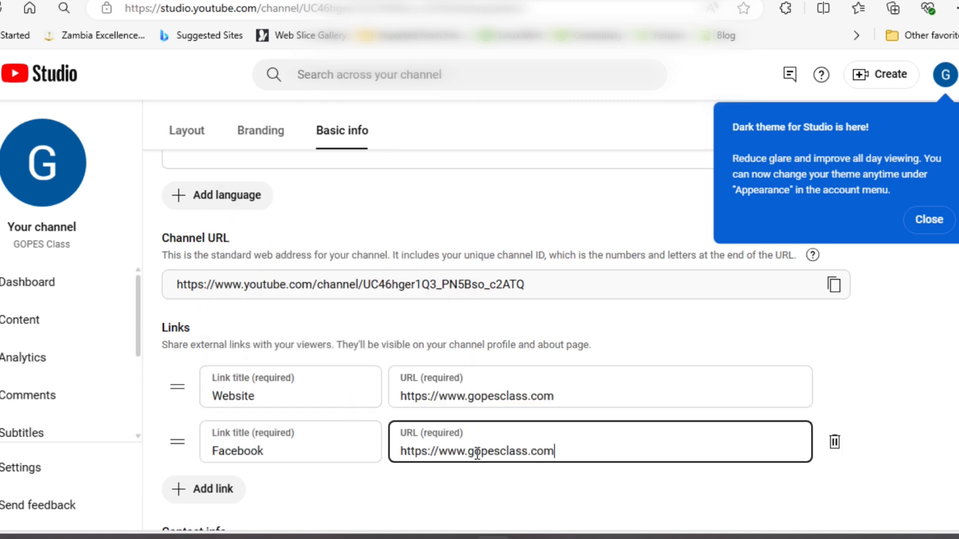
{"action": "left_click_drag", "start_coordinate": [487, 452], "coordinate": [532, 452]}
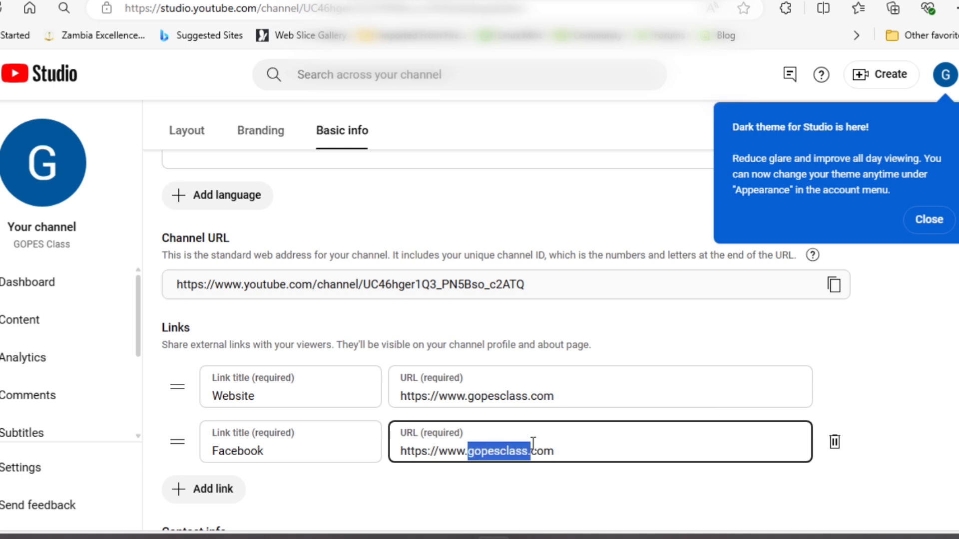
{"action": "key", "text": "BackSpace"}
{"action": "type", "text": "facebook"}
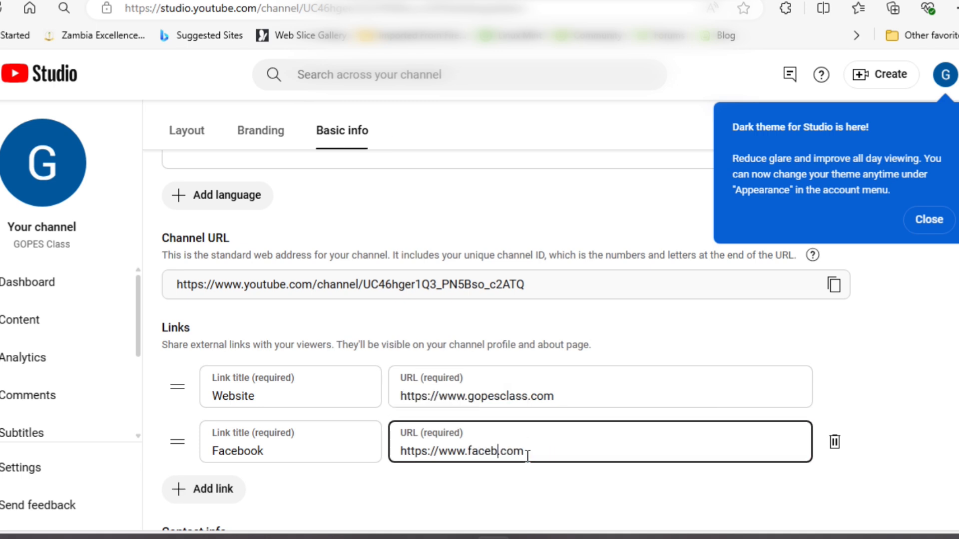
{"action": "left_click", "coordinate": [564, 455]}
{"action": "type", "text": "/gopesclass"}
{"action": "left_click", "coordinate": [465, 481]}
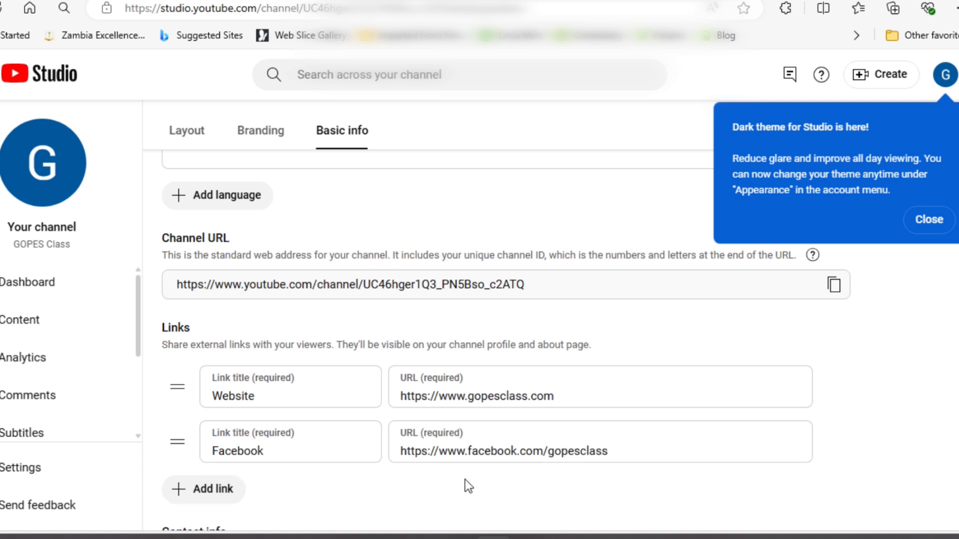
{"action": "scroll", "coordinate": [465, 480], "scroll_direction": "down", "scroll_amount": 2}
{"action": "left_click", "coordinate": [209, 387]}
{"action": "left_click", "coordinate": [304, 395]}
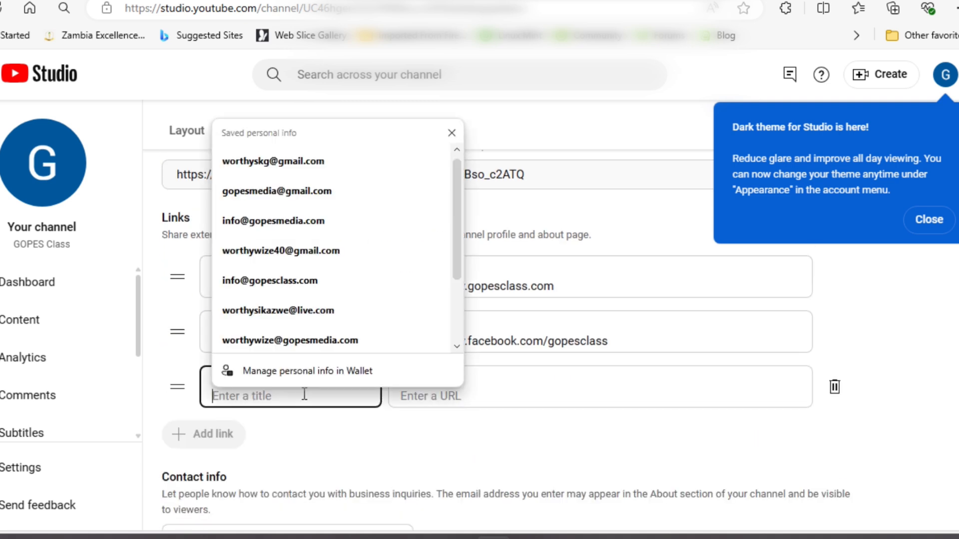
{"action": "type", "text": "Instagram"}
{"action": "key", "text": "BackSpace"}
{"action": "key", "text": "BackSpace"}
{"action": "key", "text": "BackSpace"}
{"action": "key", "text": "BackSpace"}
{"action": "key", "text": "BackSpace"}
{"action": "key", "text": "BackSpace"}
{"action": "key", "text": "BackSpace"}
{"action": "key", "text": "BackSpace"}
{"action": "key", "text": "BackSpace"}
{"action": "left_click", "coordinate": [835, 387]}
- Fill in the channel's contact e-mail and set the description to "Your one-stop platform for digital skills. Learn today, survive tomorrow."
{"action": "left_click", "coordinate": [245, 497]}
{"action": "type", "text": "info"}
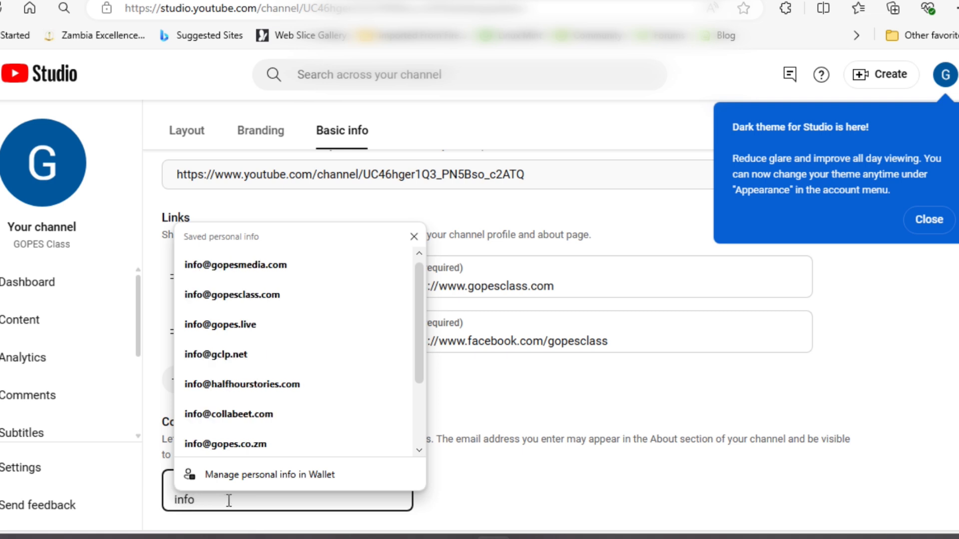
{"action": "left_click", "coordinate": [235, 296]}
{"action": "scroll", "coordinate": [543, 450], "scroll_direction": "up", "scroll_amount": 6}
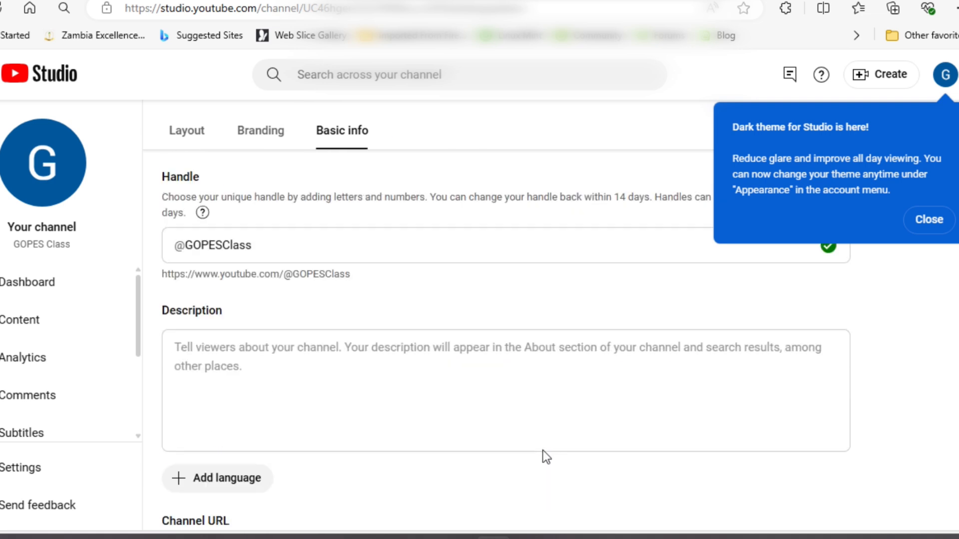
{"action": "left_click", "coordinate": [543, 450]}
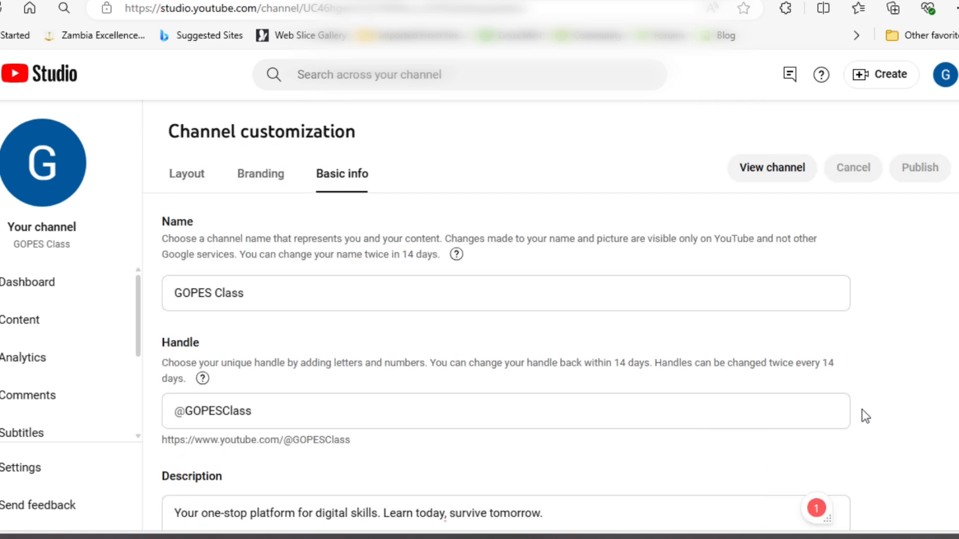
- Upload gopes3.png from the Pictures folder as the channel's profile picture in the branding options and accept its crop
{"action": "left_click", "coordinate": [260, 181]}
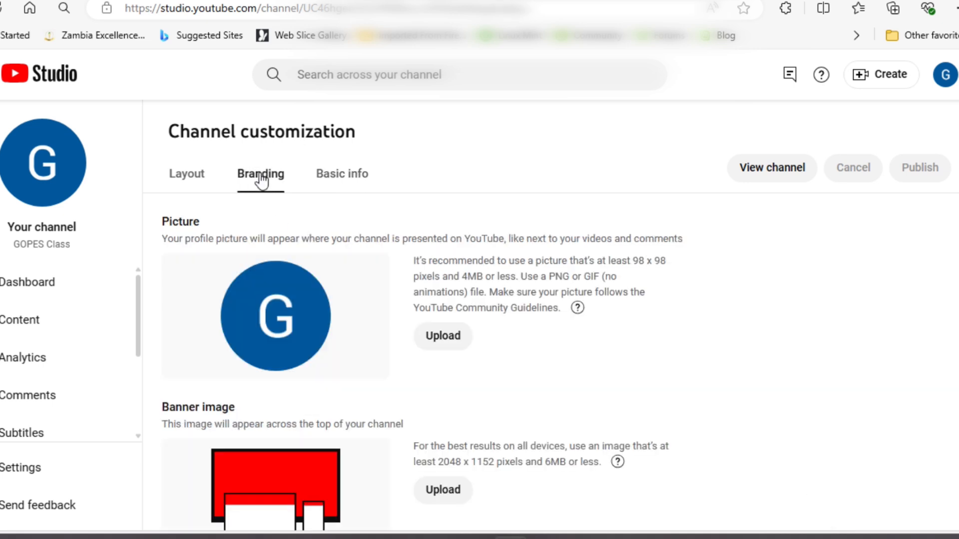
{"action": "left_click", "coordinate": [443, 337]}
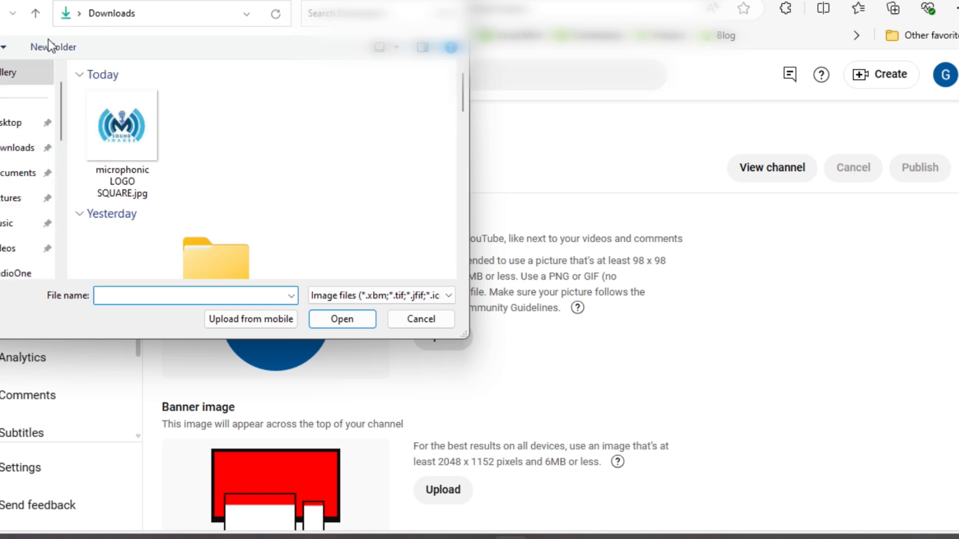
{"action": "left_click", "coordinate": [12, 202]}
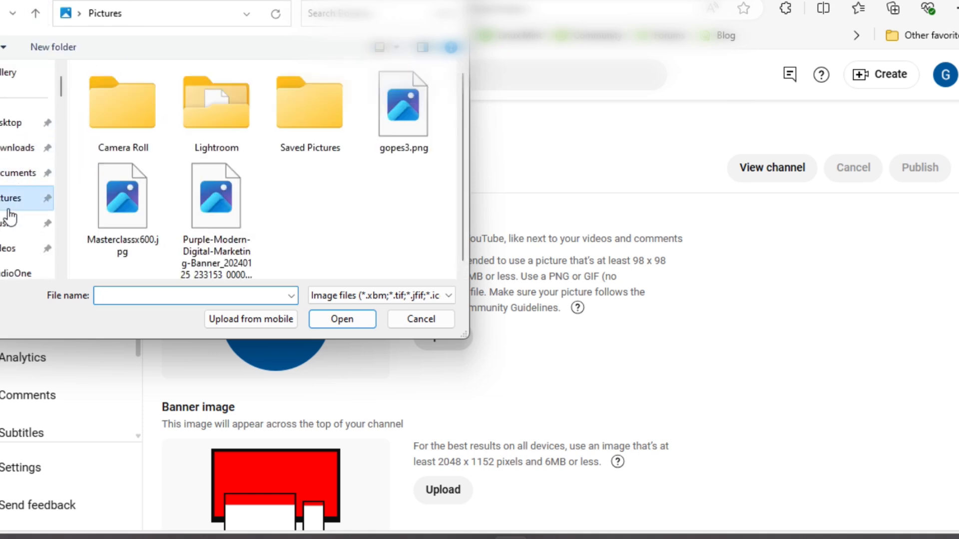
{"action": "left_click", "coordinate": [417, 104]}
{"action": "left_click", "coordinate": [356, 319]}
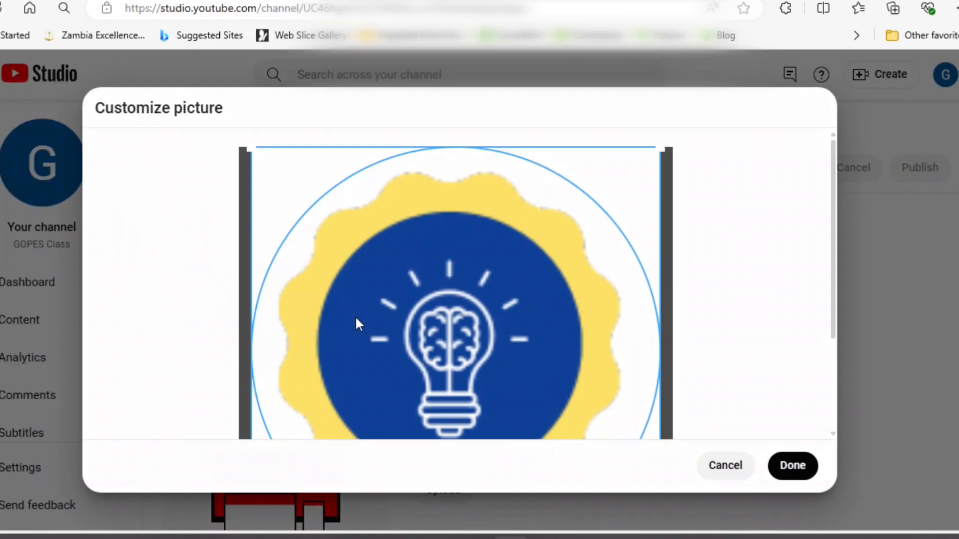
{"action": "scroll", "coordinate": [523, 312], "scroll_direction": "down", "scroll_amount": 3}
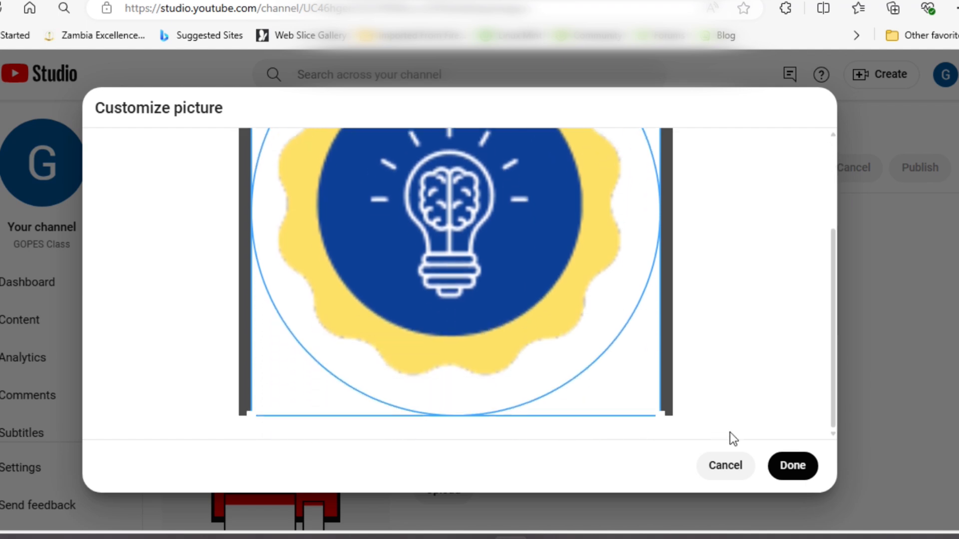
{"action": "left_click", "coordinate": [793, 465]}
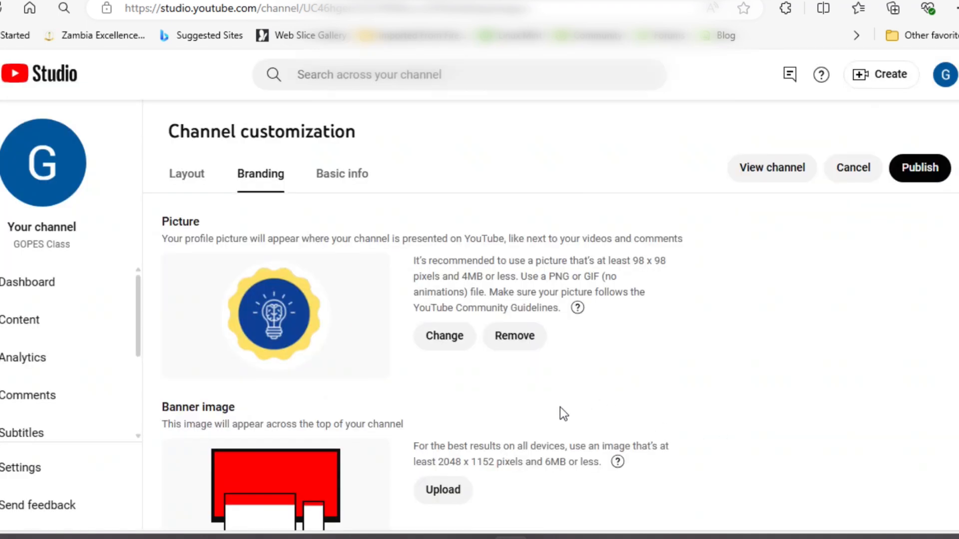
- Upload the Purple-Modern-Digital-Marketing-Banner image from Pictures as the channel banner and adjust its crop area
{"action": "scroll", "coordinate": [560, 409], "scroll_direction": "down", "scroll_amount": 3}
{"action": "left_click", "coordinate": [443, 332]}
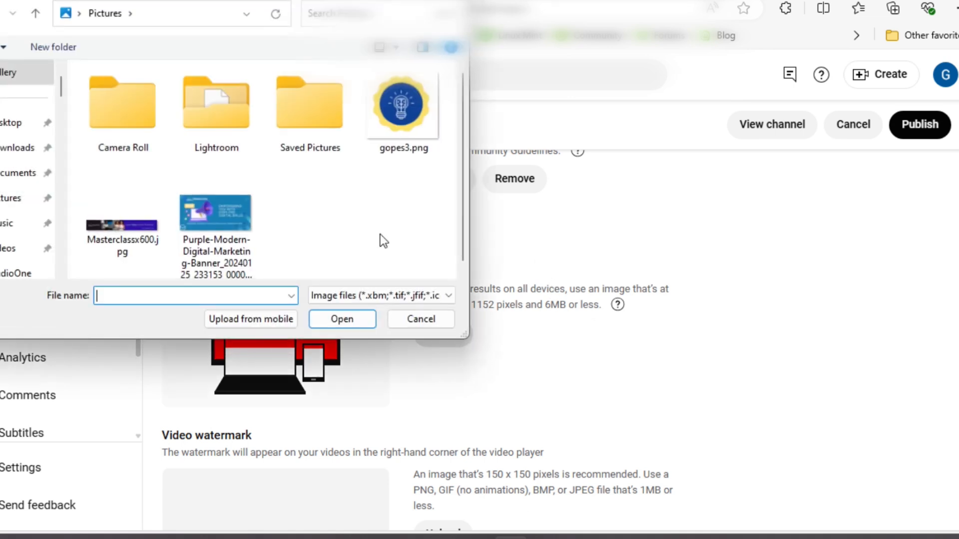
{"action": "left_click", "coordinate": [217, 204]}
{"action": "left_click", "coordinate": [336, 327]}
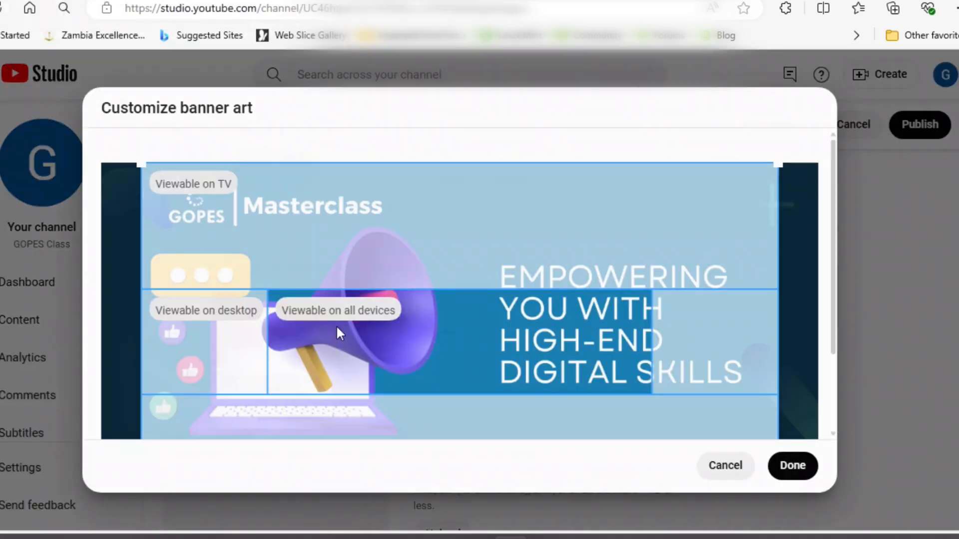
{"action": "left_click_drag", "start_coordinate": [452, 346], "coordinate": [443, 380]}
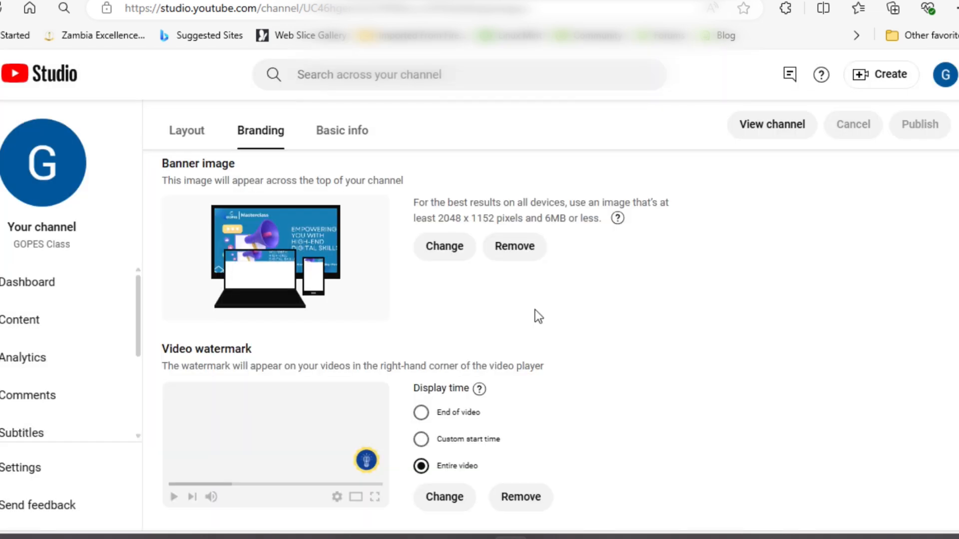
- Review the channel's layout options for the video spotlight and featured sections
{"action": "scroll", "coordinate": [535, 309], "scroll_direction": "up", "scroll_amount": 3}
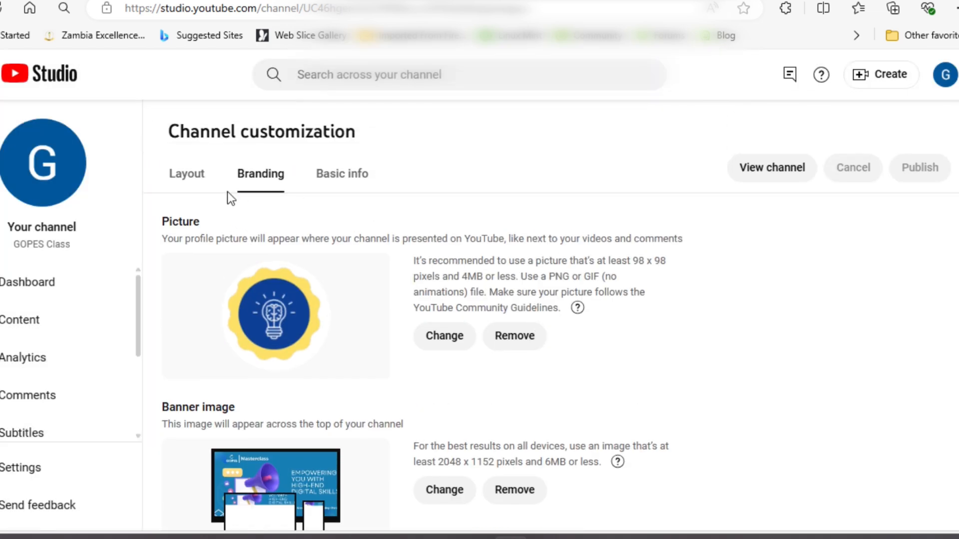
{"action": "left_click", "coordinate": [180, 176]}
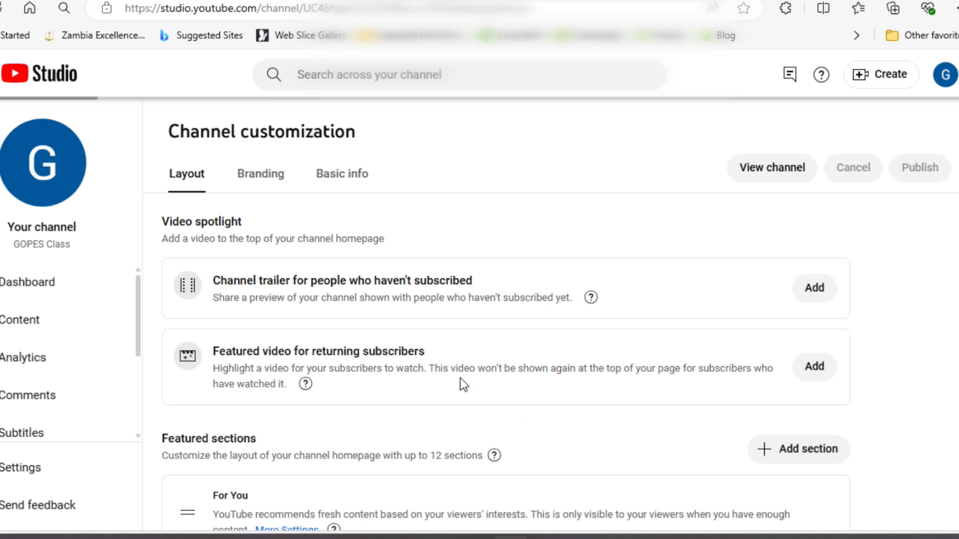
{"action": "scroll", "coordinate": [459, 383], "scroll_direction": "down", "scroll_amount": 6}
{"action": "scroll", "coordinate": [459, 384], "scroll_direction": "up", "scroll_amount": 6}
{"action": "left_click", "coordinate": [945, 74]}
{"action": "left_click", "coordinate": [285, 0]}
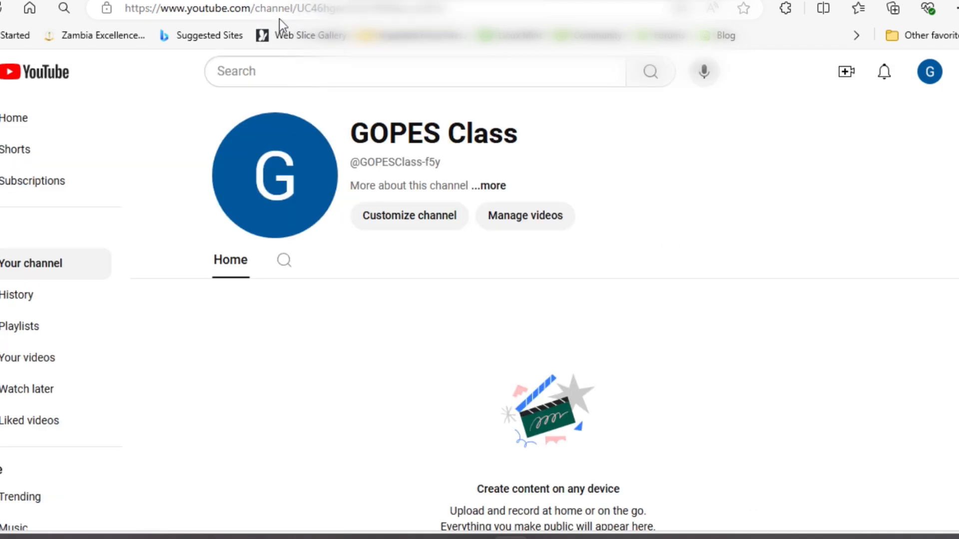
{"action": "left_click_drag", "start_coordinate": [259, 9], "coordinate": [410, 9]}
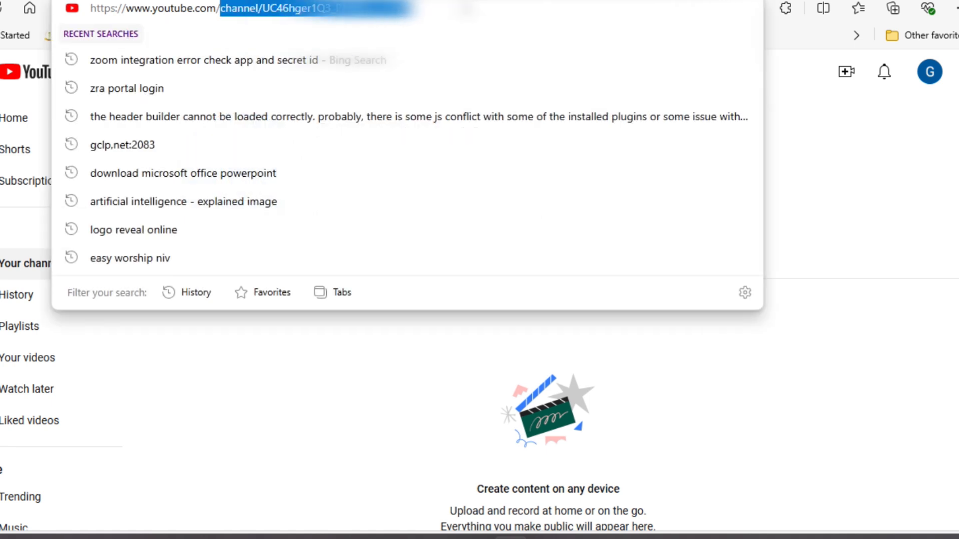
{"action": "type", "text": "account"}
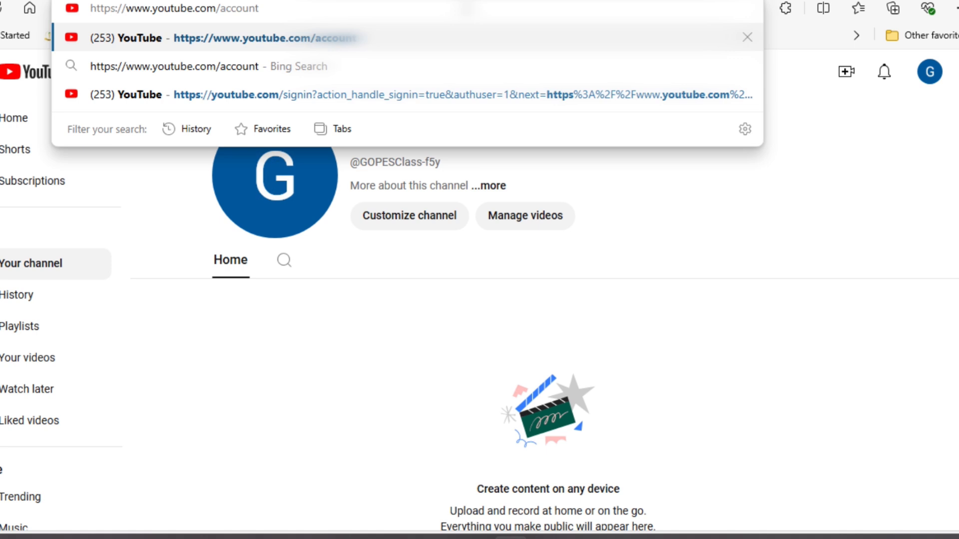
{"action": "key", "text": "Return"}
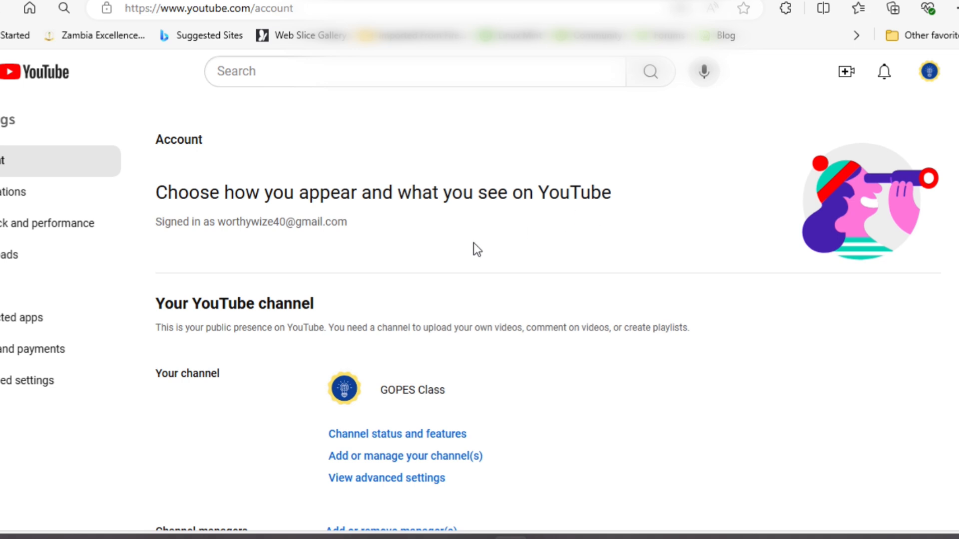
- Look through the account settings for the channel management options and open the Brand Account details of GOPES Class
{"action": "scroll", "coordinate": [413, 276], "scroll_direction": "down", "scroll_amount": 5}
{"action": "scroll", "coordinate": [513, 288], "scroll_direction": "up", "scroll_amount": 3}
{"action": "scroll", "coordinate": [511, 281], "scroll_direction": "up", "scroll_amount": 2}
{"action": "scroll", "coordinate": [510, 281], "scroll_direction": "down", "scroll_amount": 3}
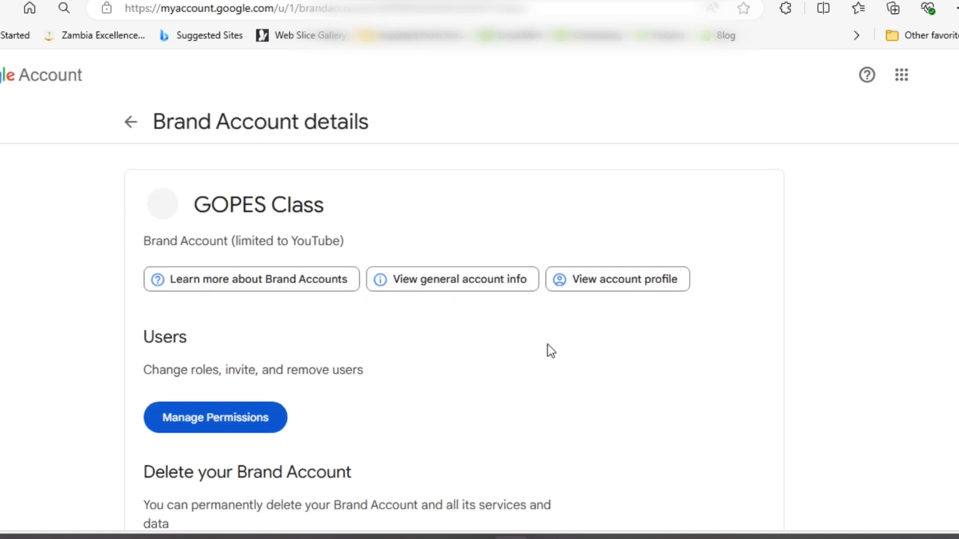
- Review the user permissions of the GOPES Class Brand Account and the account management options on its details page
{"action": "scroll", "coordinate": [330, 355], "scroll_direction": "down", "scroll_amount": 3}
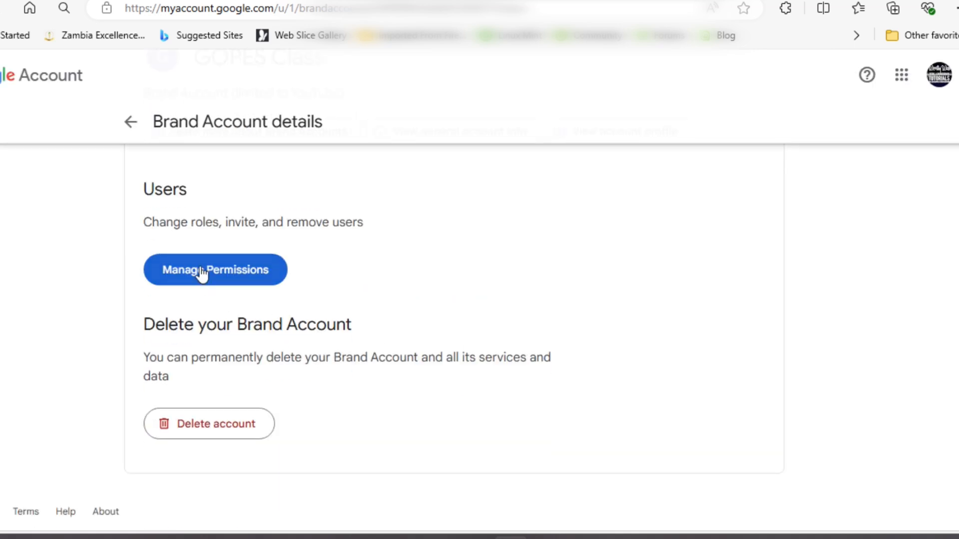
{"action": "left_click", "coordinate": [201, 274]}
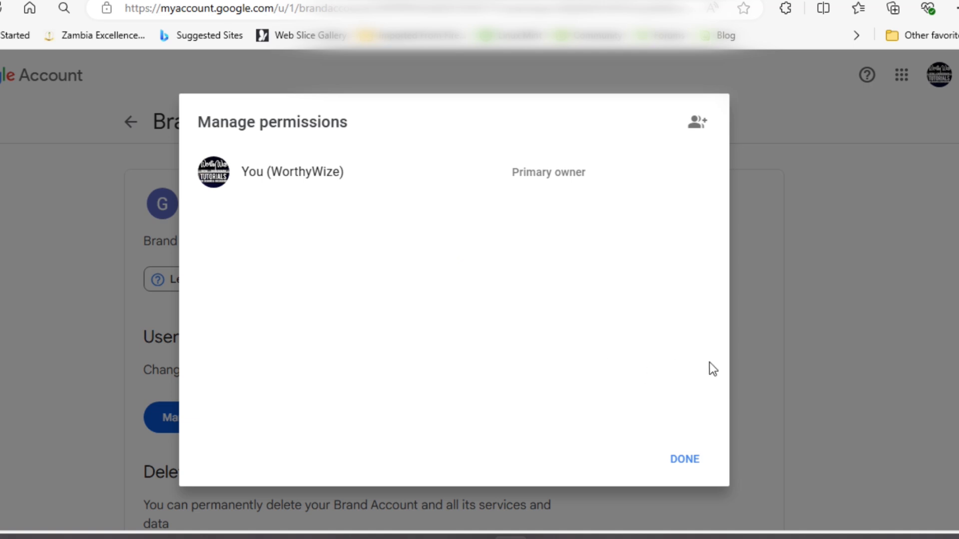
{"action": "left_click", "coordinate": [675, 459]}
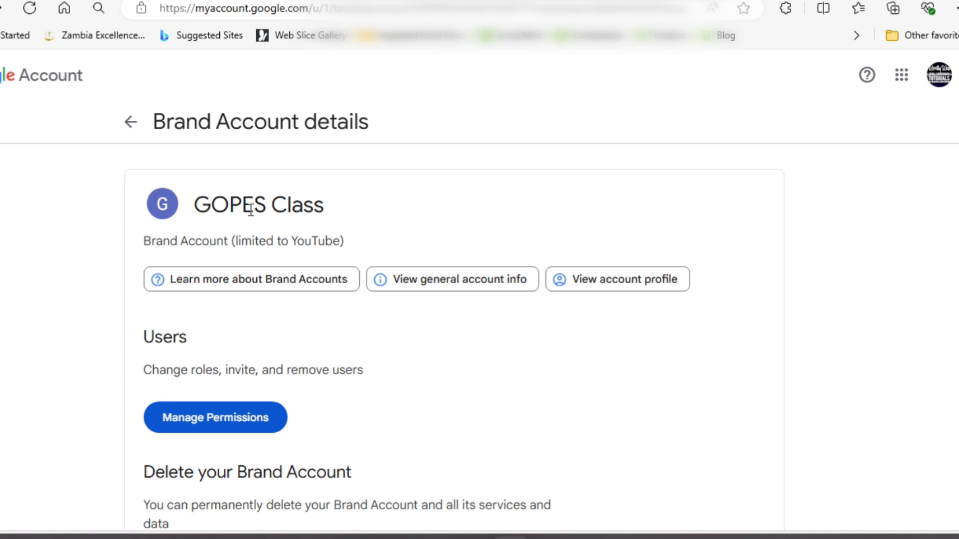
{"action": "scroll", "coordinate": [251, 209], "scroll_direction": "down", "scroll_amount": 3}
{"action": "scroll", "coordinate": [250, 214], "scroll_direction": "up", "scroll_amount": 3}
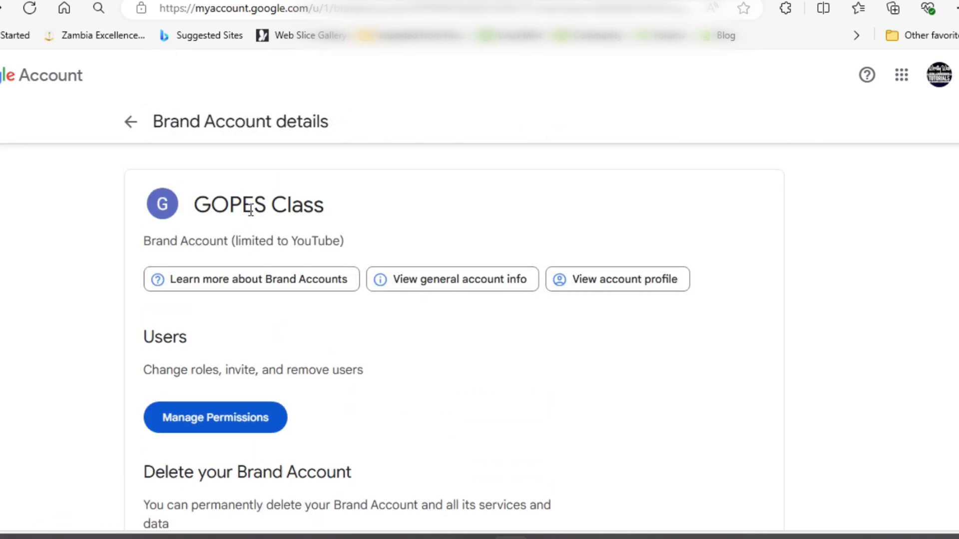
{"action": "scroll", "coordinate": [250, 209], "scroll_direction": "down", "scroll_amount": 3}
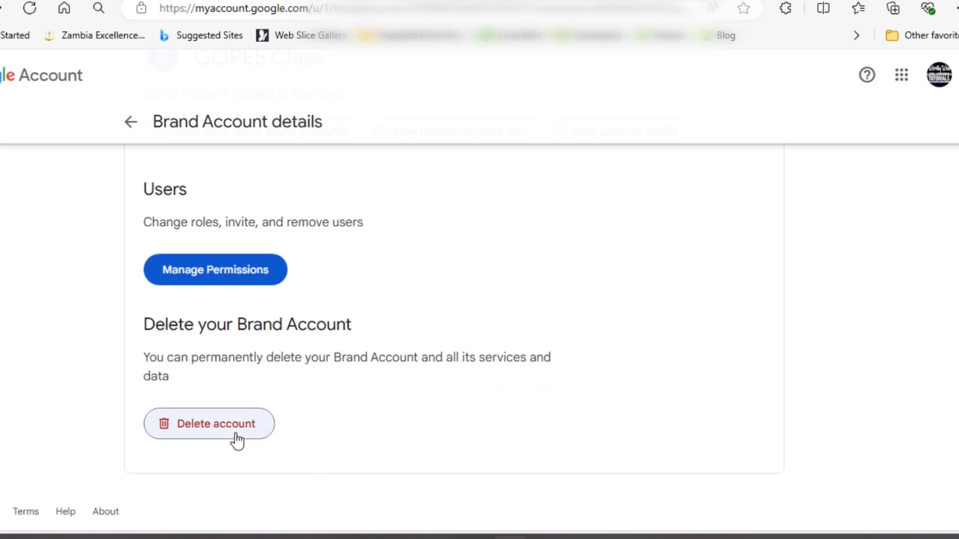
{"action": "scroll", "coordinate": [388, 319], "scroll_direction": "up", "scroll_amount": 3}
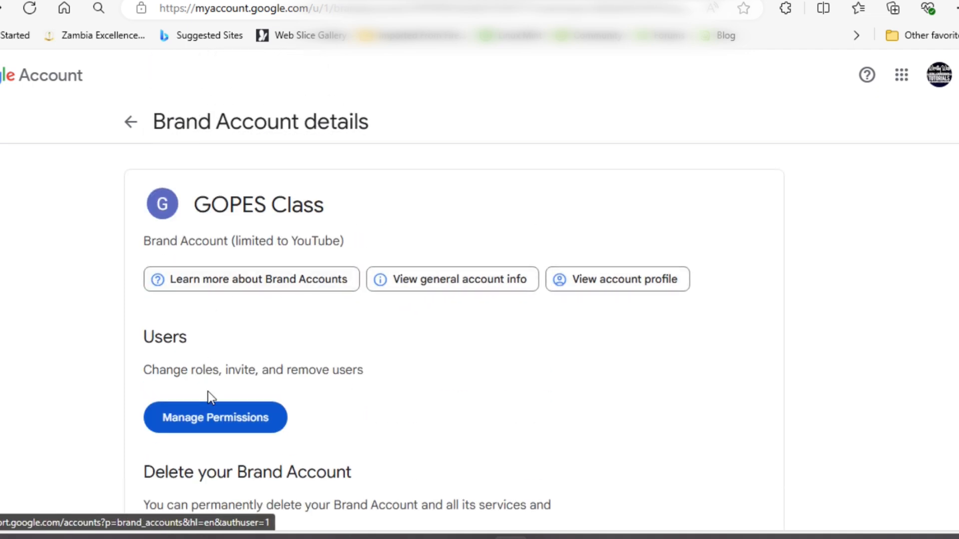
- Invite a new user to the GOPES Class Brand Account by entering the person's e-mail address and assigning the Manager role
{"action": "left_click", "coordinate": [216, 425]}
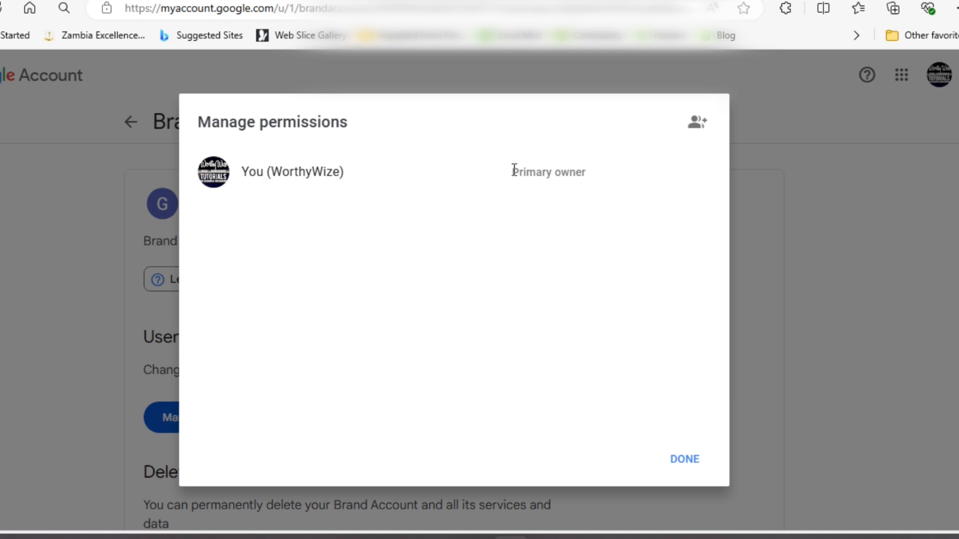
{"action": "left_click", "coordinate": [696, 127]}
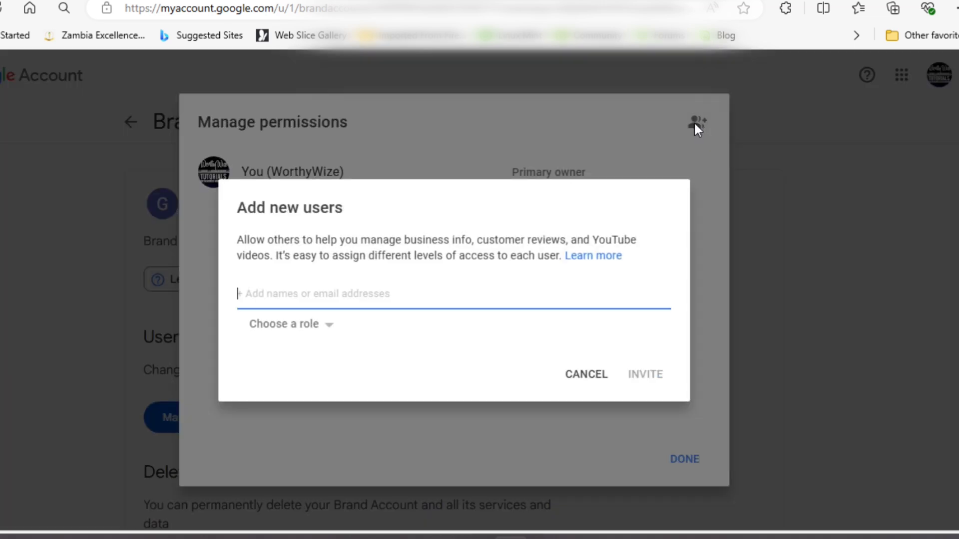
{"action": "left_click", "coordinate": [321, 339]}
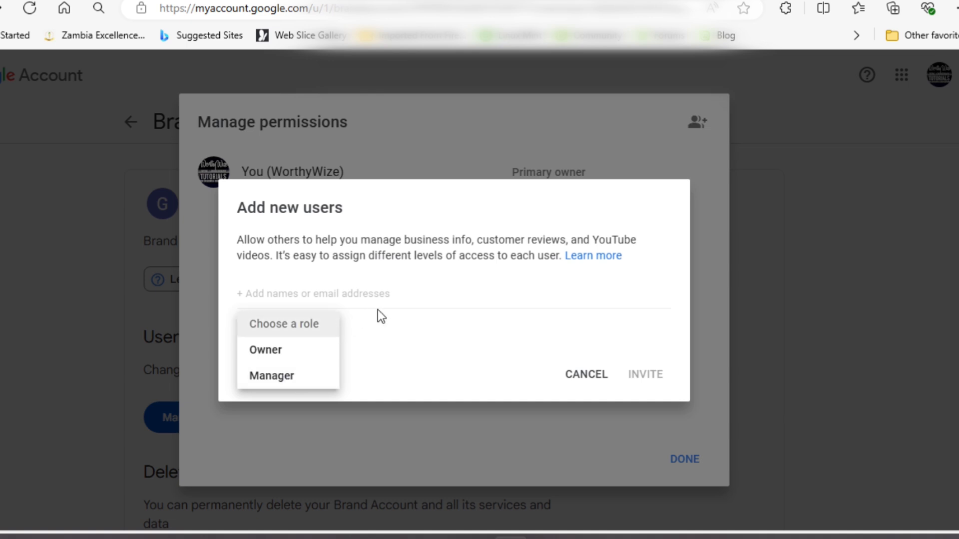
{"action": "left_click", "coordinate": [442, 328]}
{"action": "left_click", "coordinate": [310, 290]}
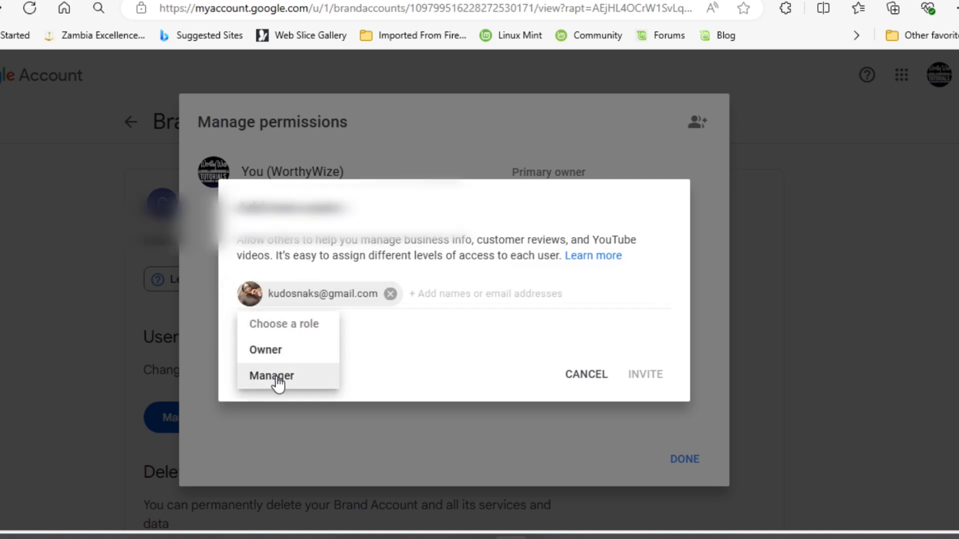
{"action": "left_click", "coordinate": [276, 378]}
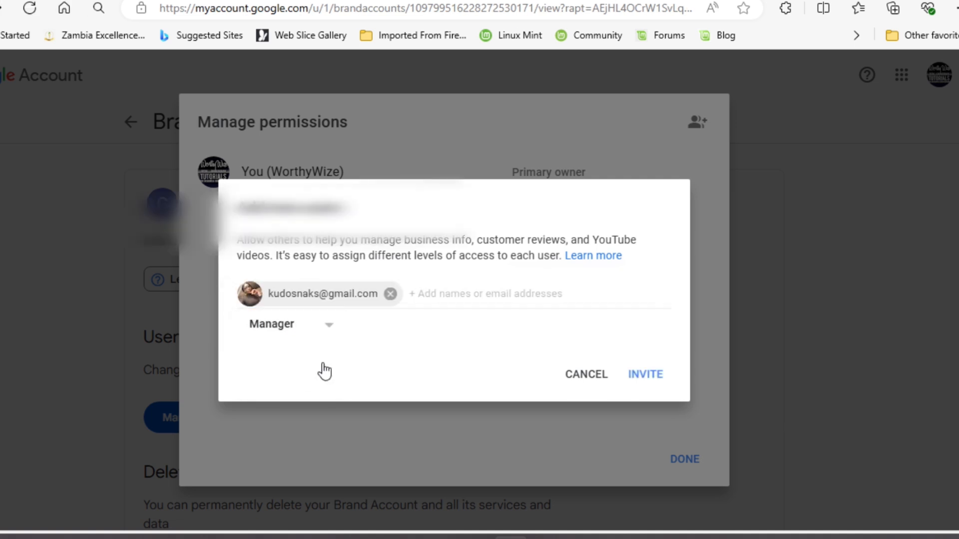
{"action": "left_click", "coordinate": [643, 382]}
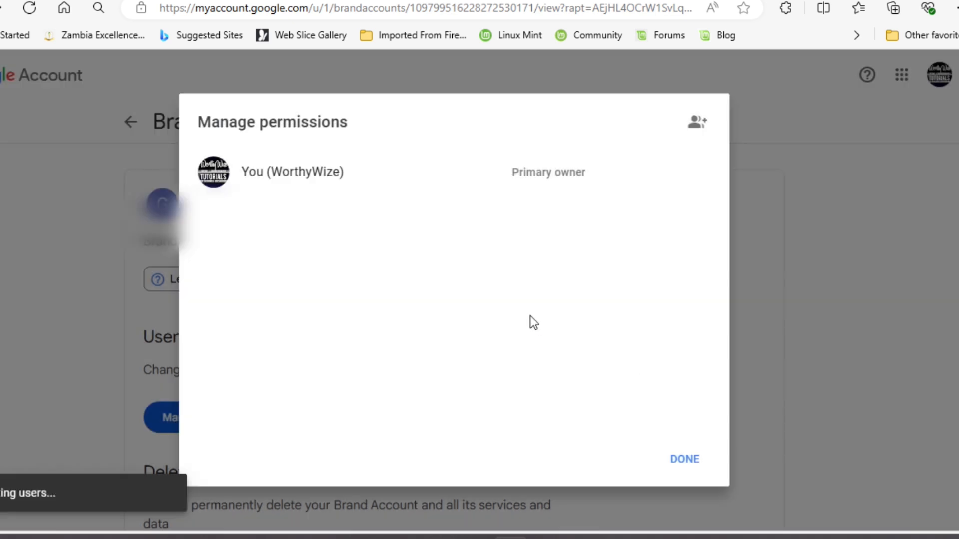